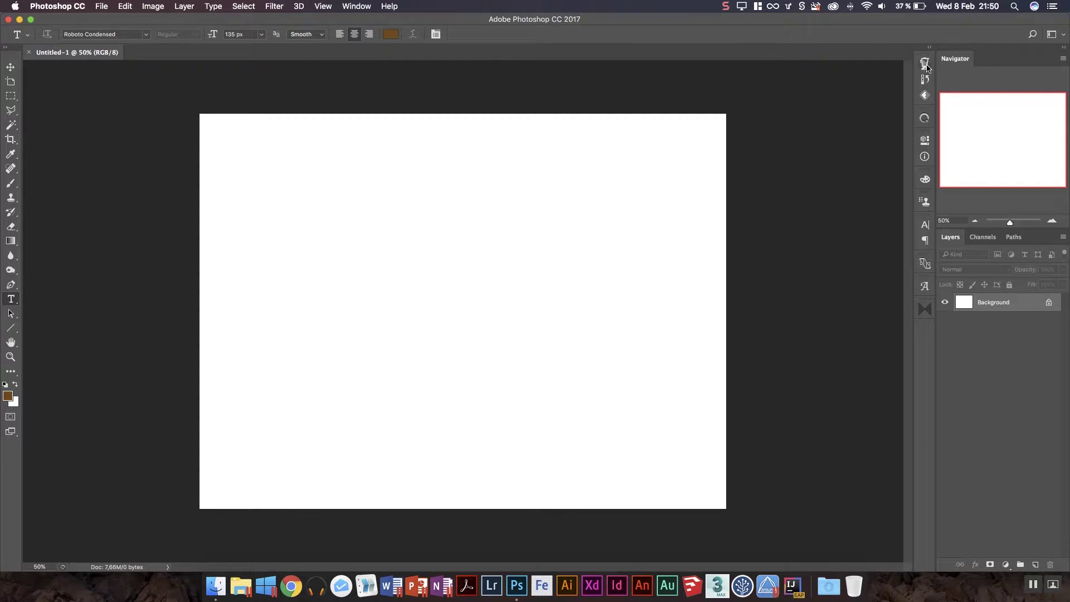
Open the Sblended panel and rotate its blue-green-yellow blend 90° so stops run top and bottom.
click(926, 66)
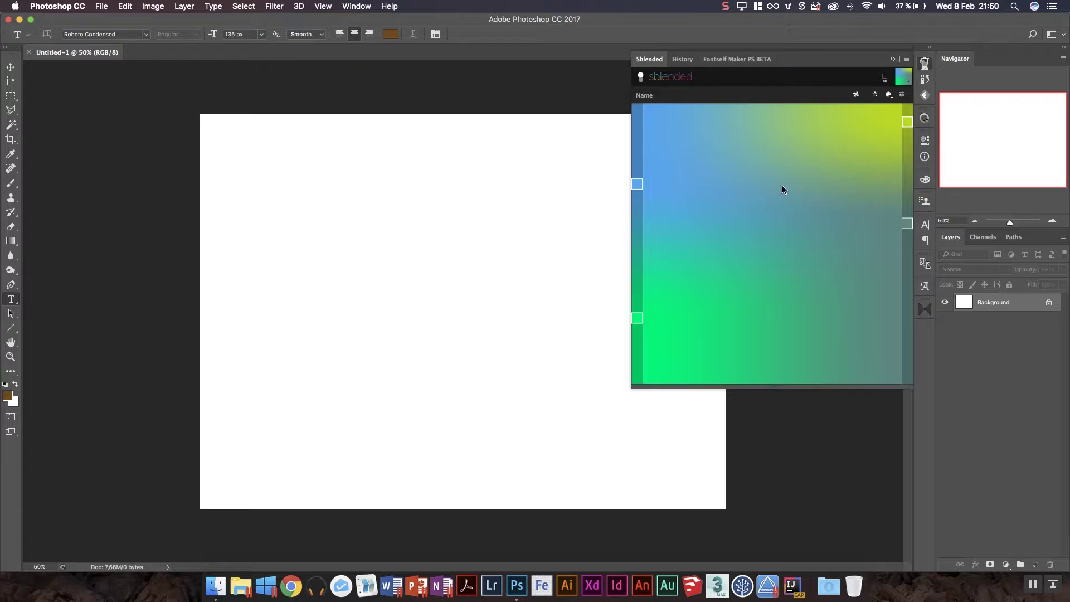
click(874, 94)
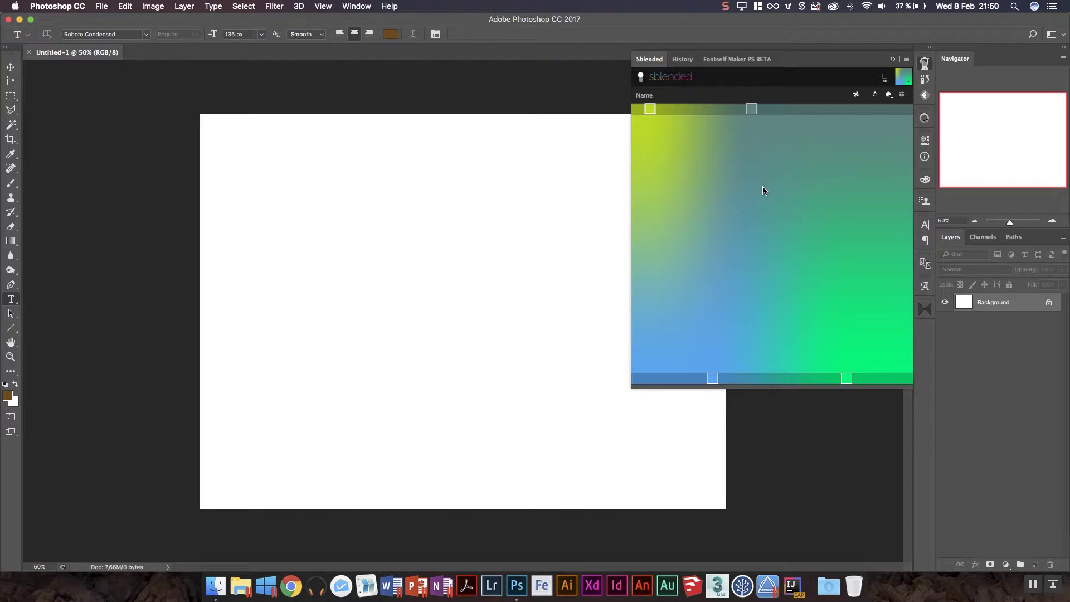
With the Gradient Tool and the orange-to-yellow preset, test-fill the canvas left to right, then undo.
click(10, 240)
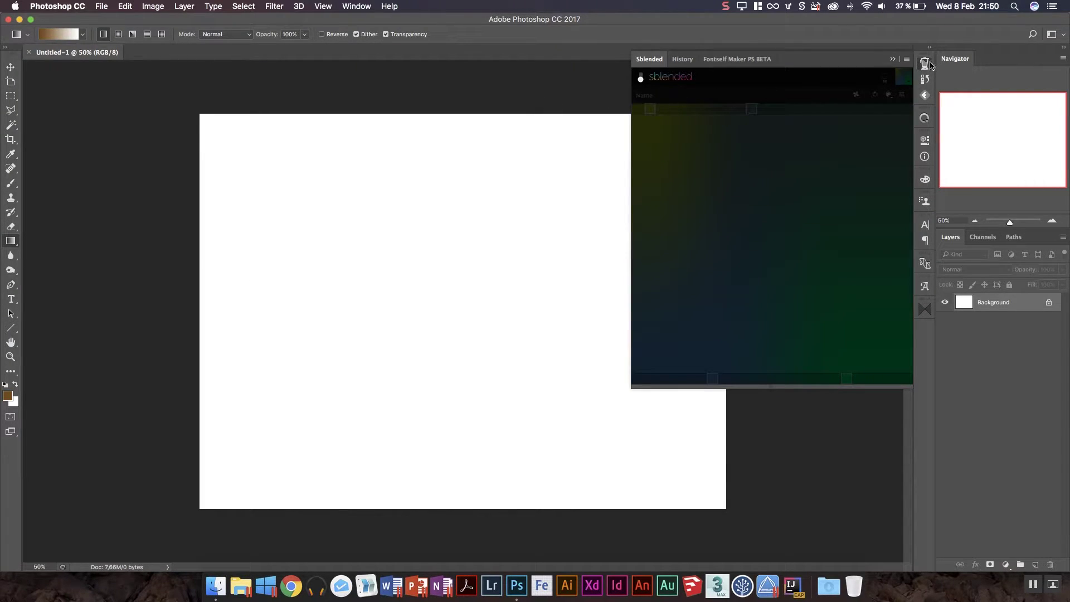
click(894, 59)
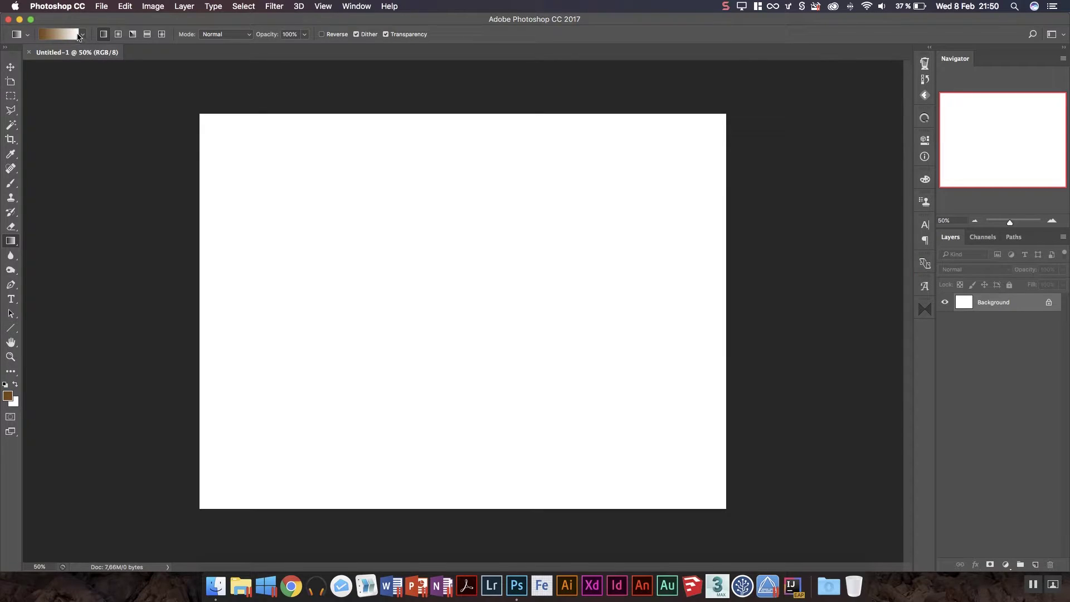
click(82, 34)
click(43, 73)
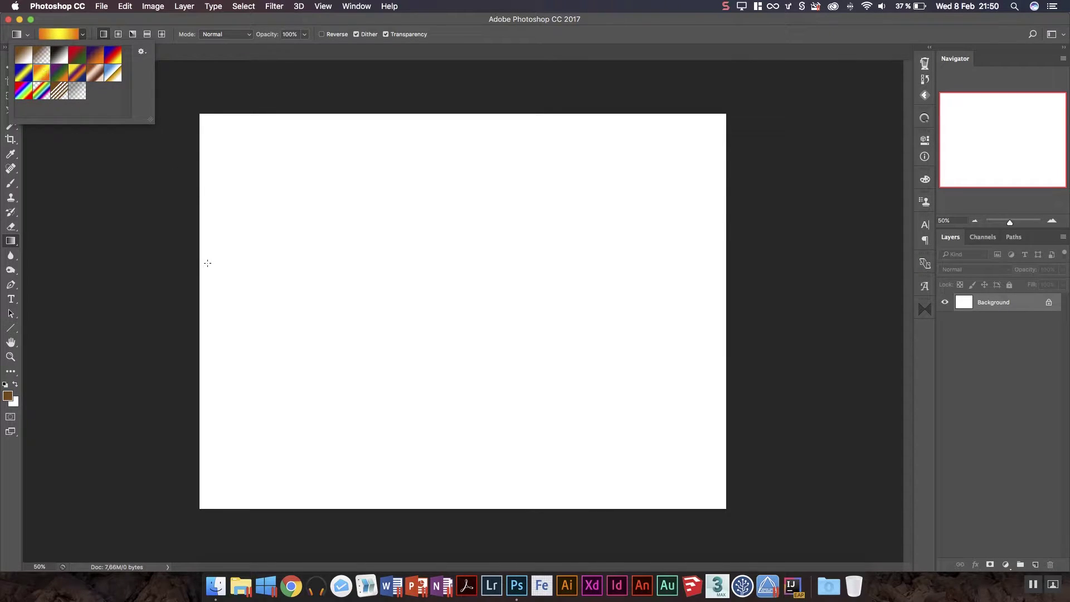
drag(205, 259, 897, 312)
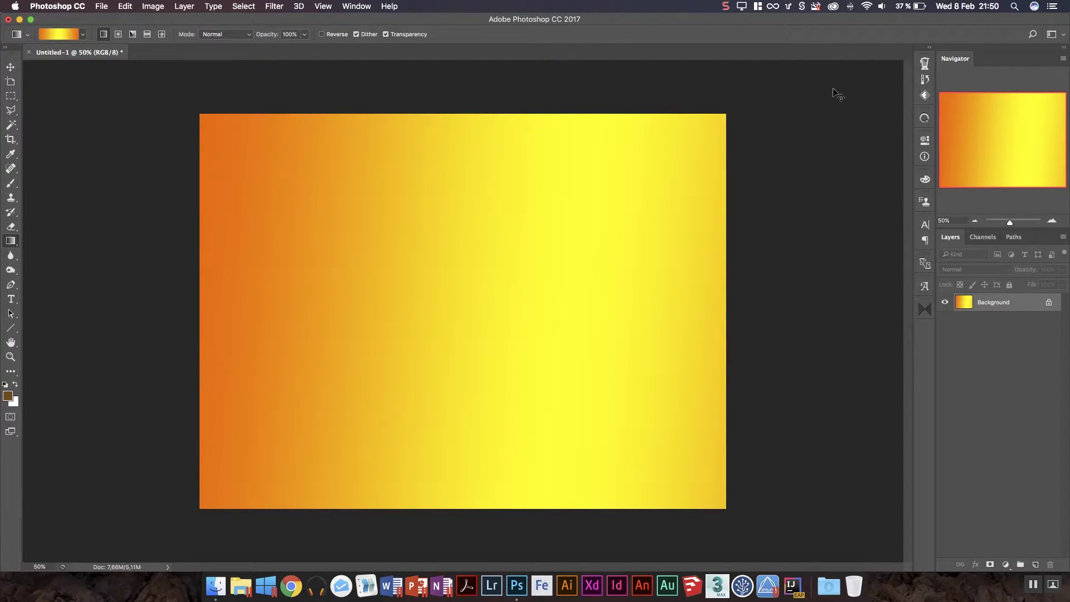
key(super+z)
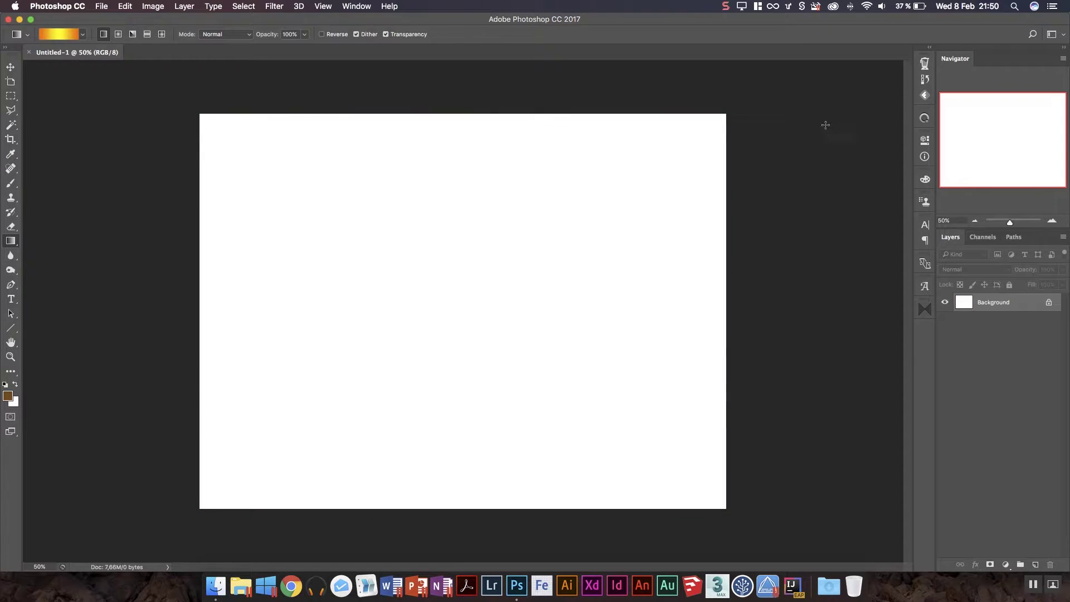
Reopen the Sblended panel and toggle its dimmed lightbulb view on and off.
click(925, 63)
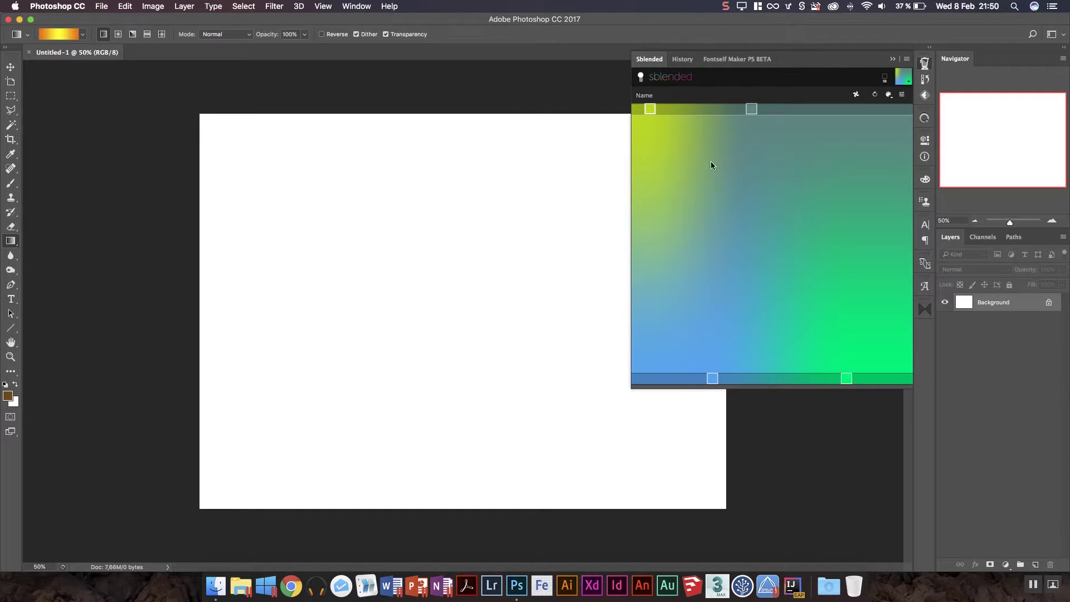
click(640, 78)
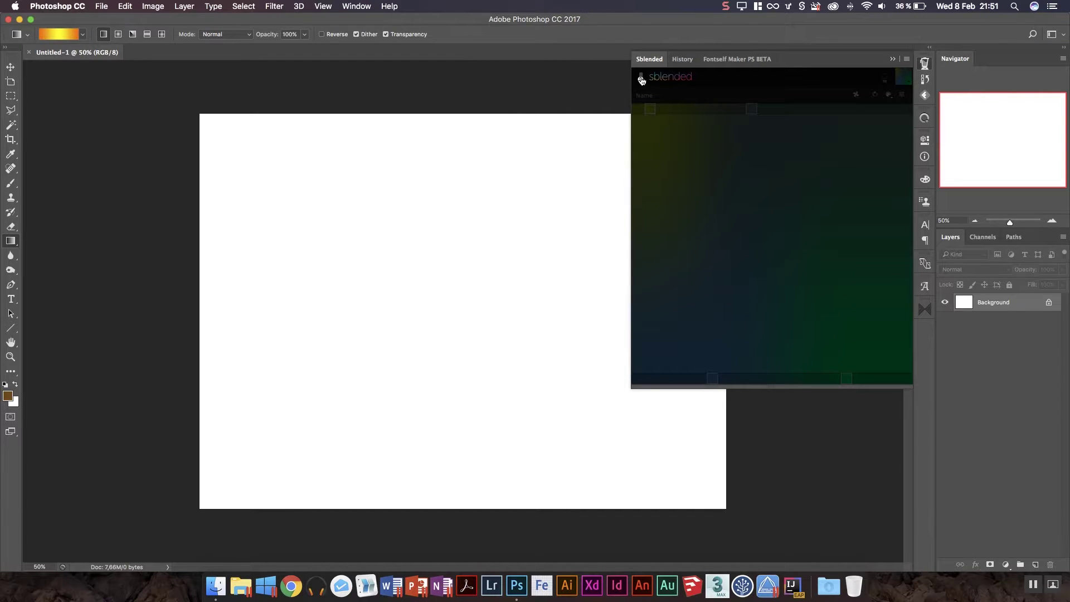
click(740, 218)
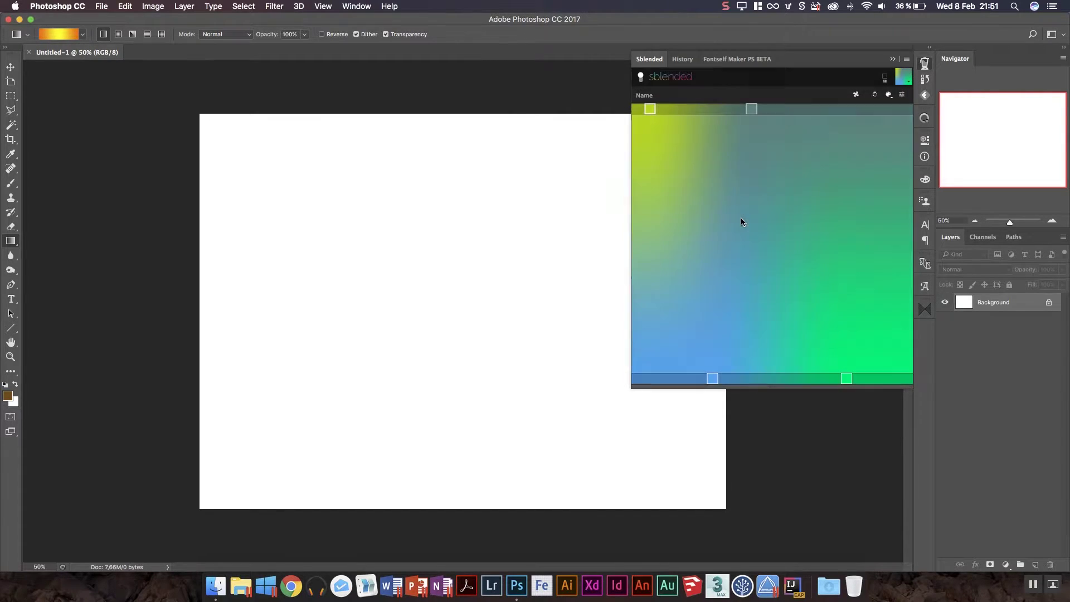
click(641, 79)
Scroll through the saved blends library (aurora, berry, afterglow, coral), switching back to the editor and reopening it.
click(906, 83)
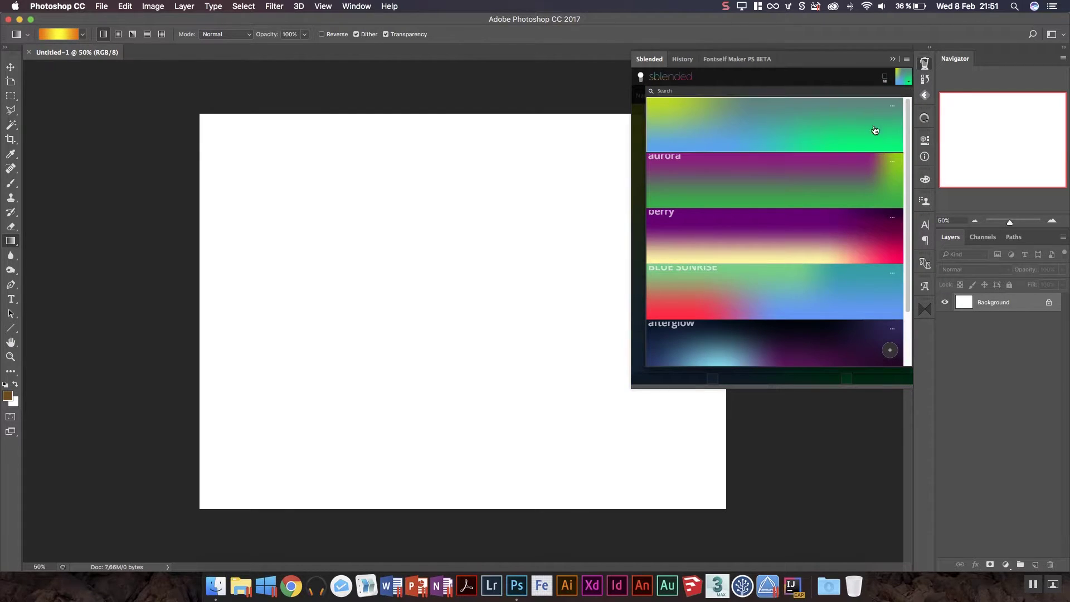
click(905, 81)
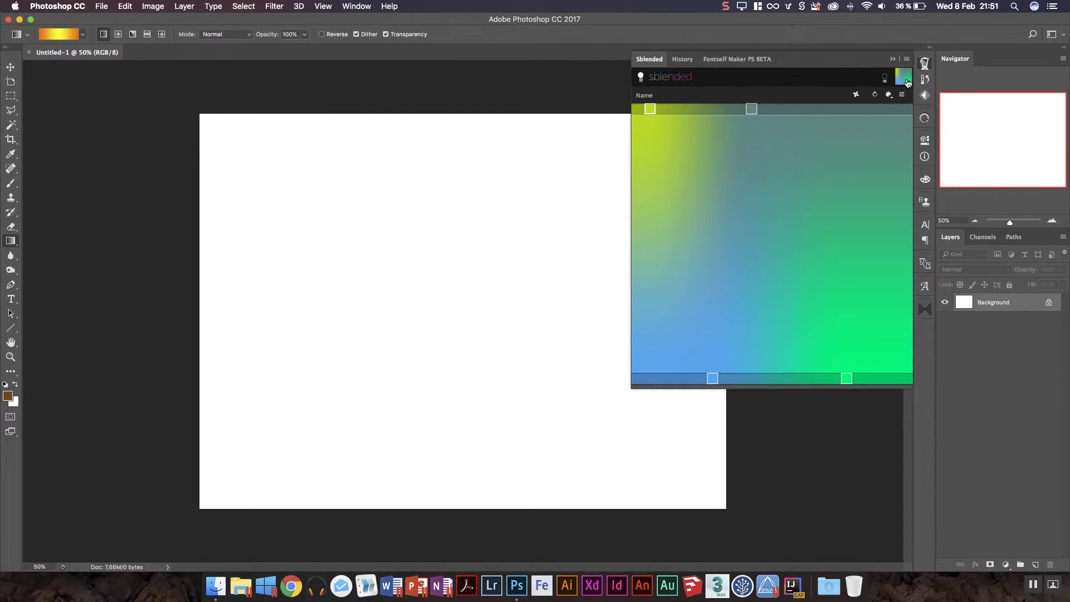
click(905, 81)
drag(909, 139, 908, 257)
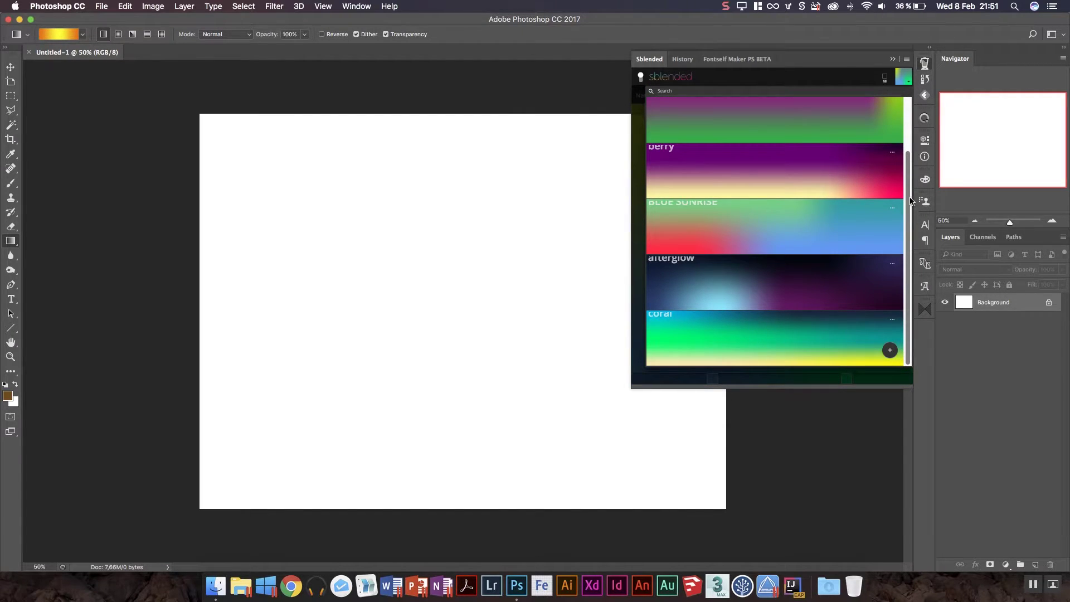
drag(909, 201, 907, 134)
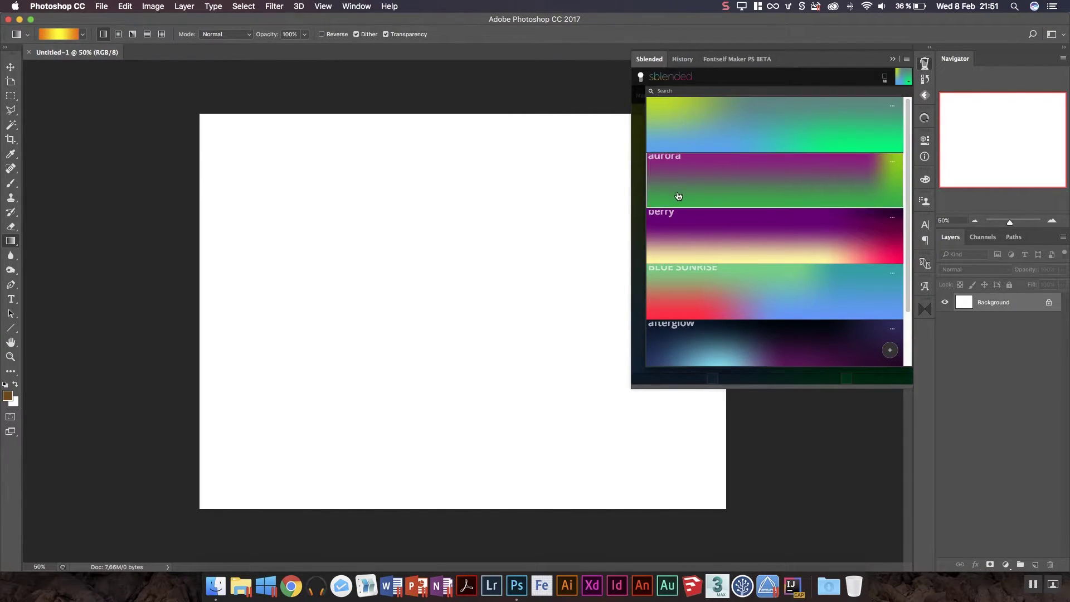
scroll(683, 243, down, 3)
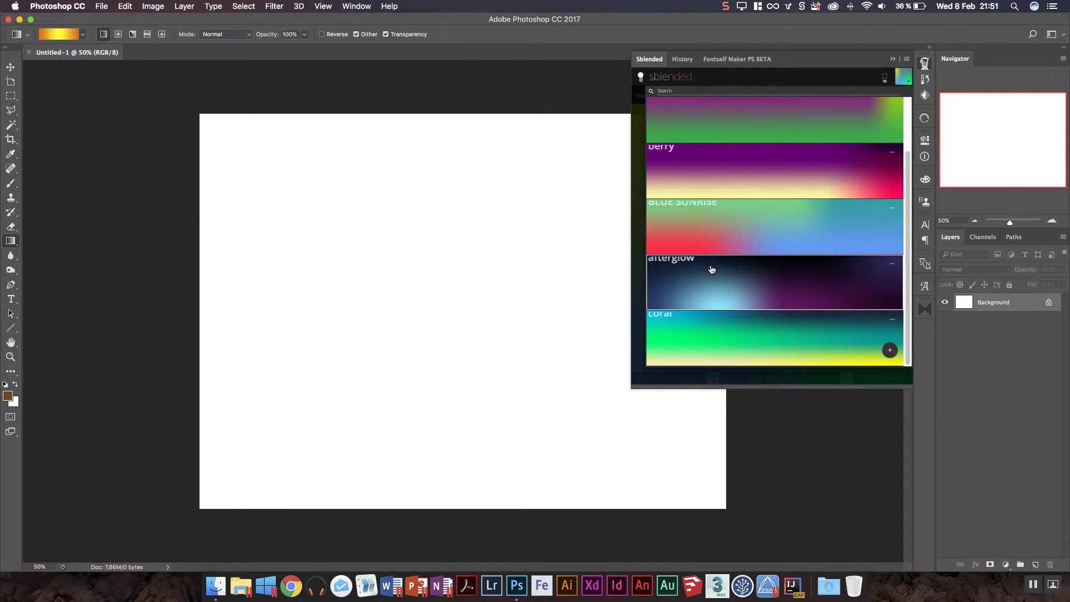
scroll(714, 290, up, 3)
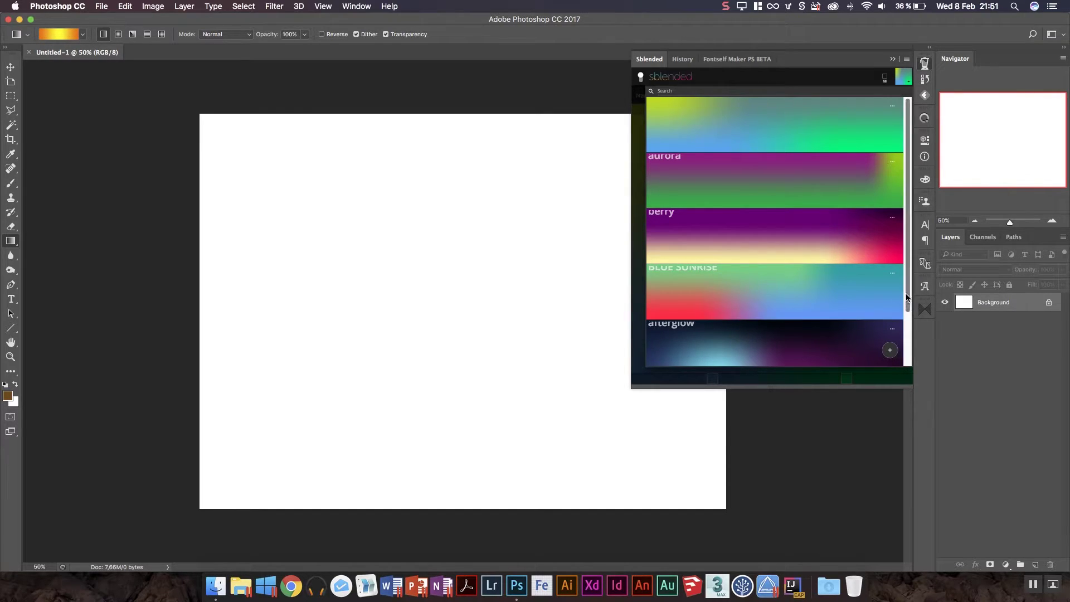
click(888, 351)
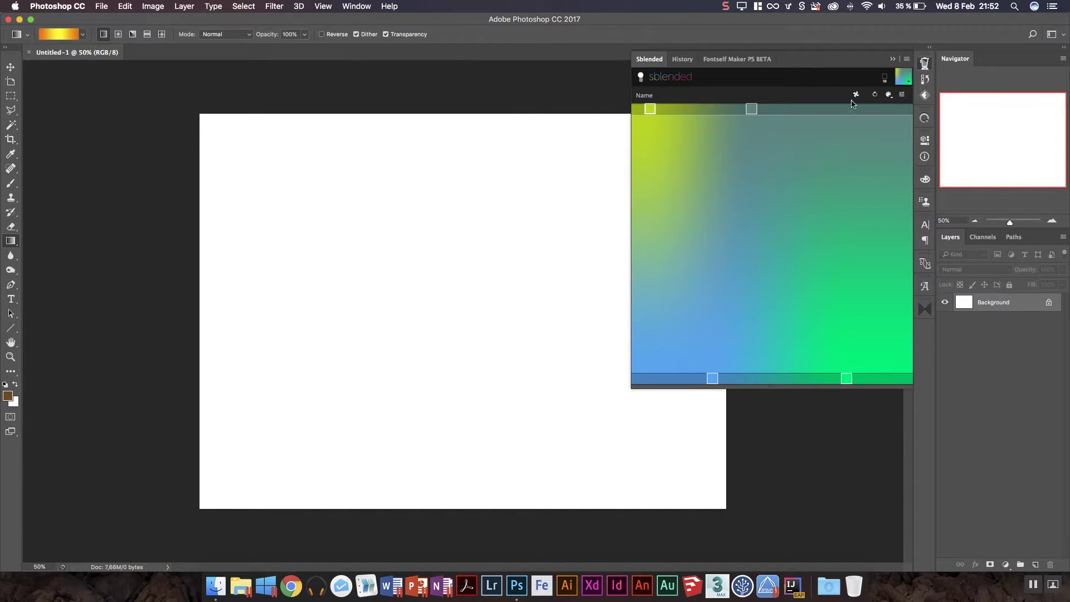
click(902, 78)
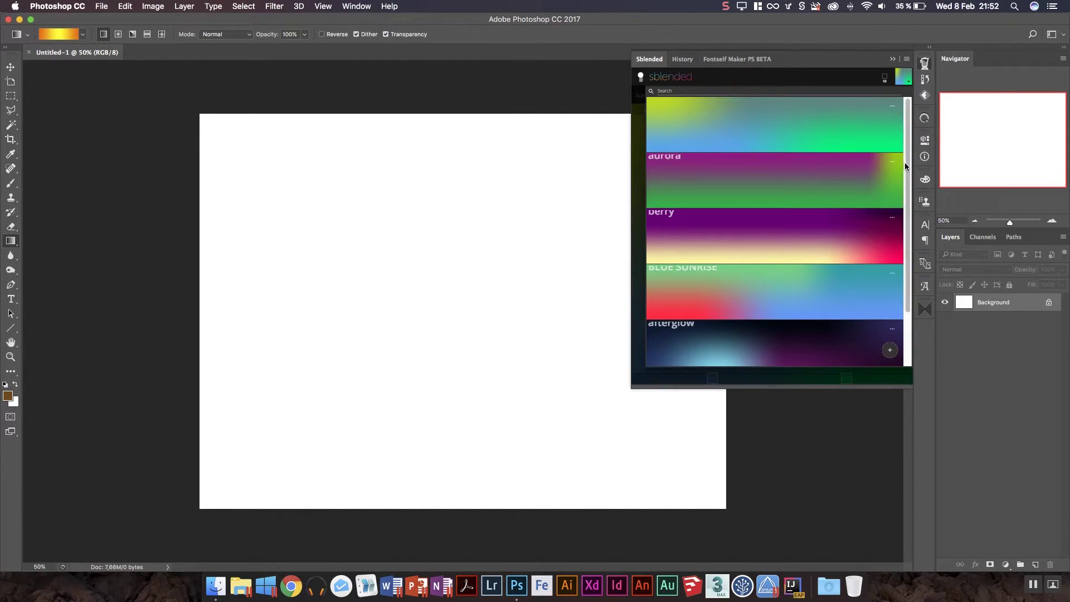
scroll(893, 223, down, 4)
Shuffle random blends, rotate once, and shuffle again to a magenta, red, teal and yellow blend.
click(893, 352)
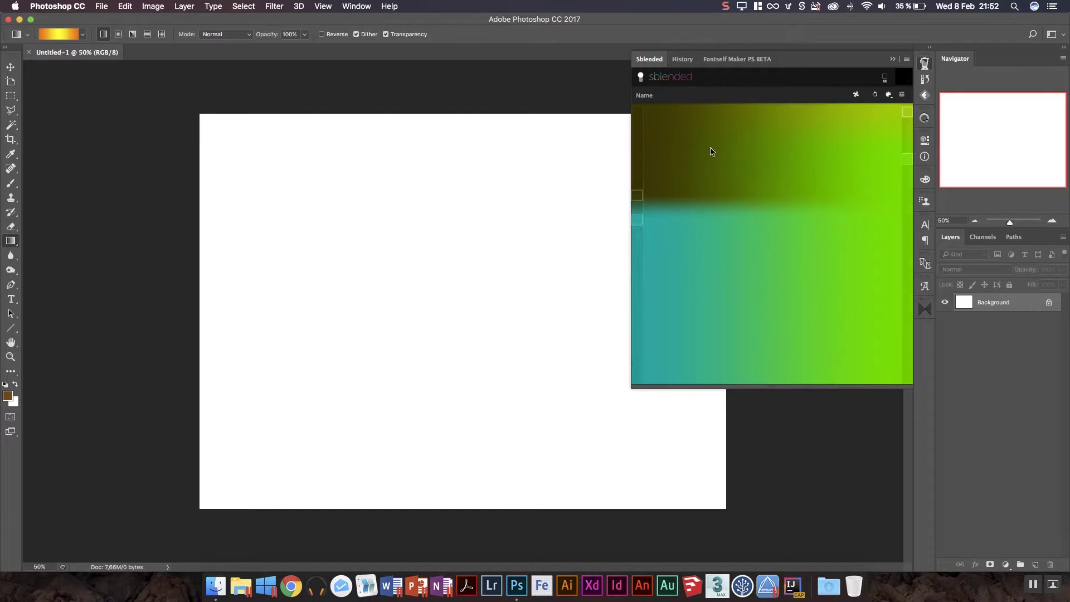
click(856, 96)
click(856, 96)
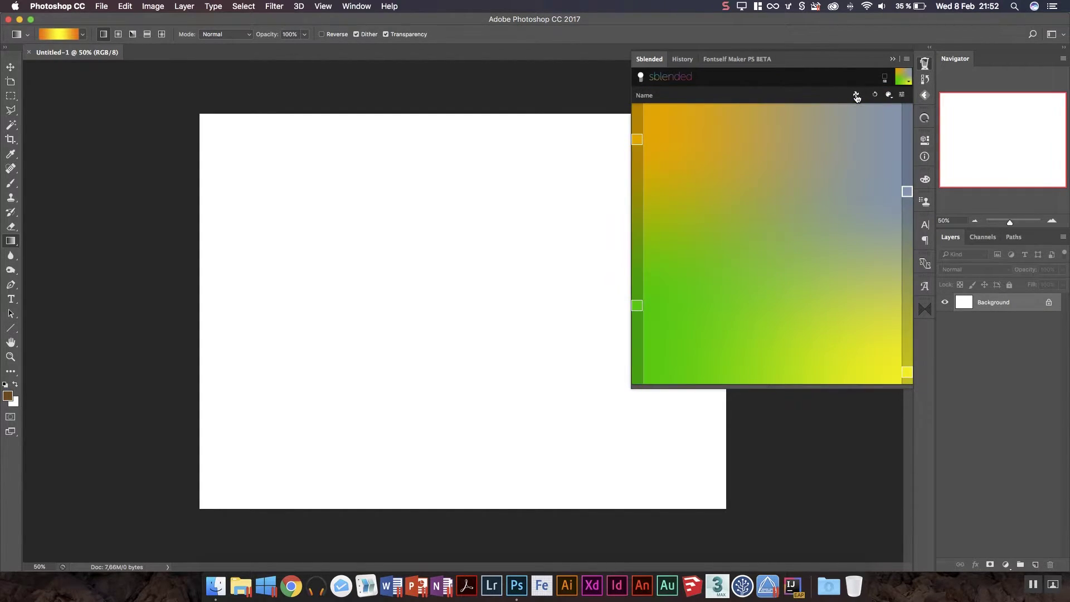
click(857, 96)
click(858, 97)
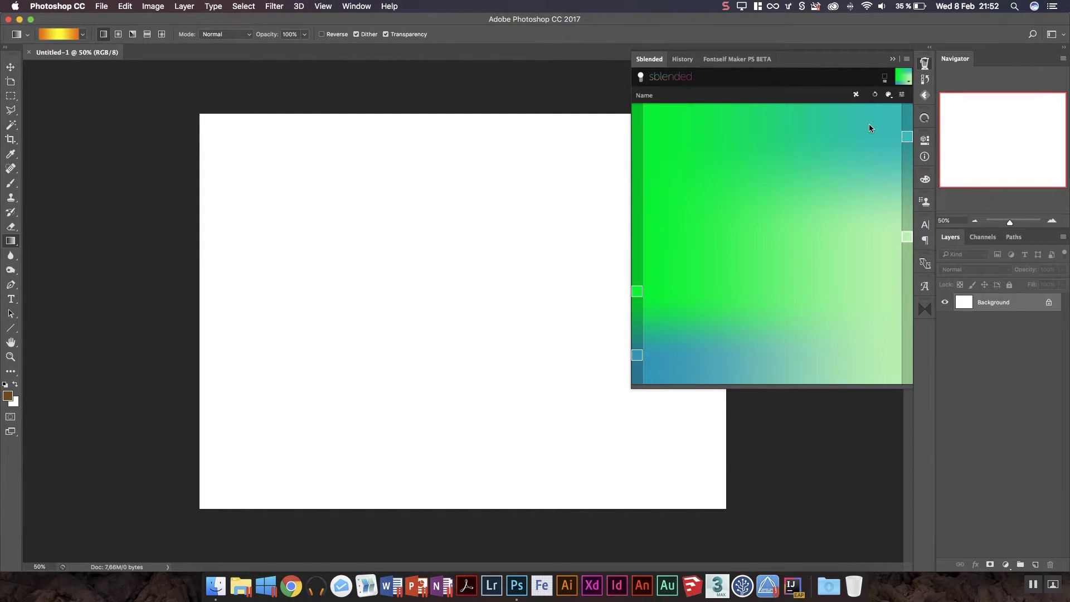
click(875, 96)
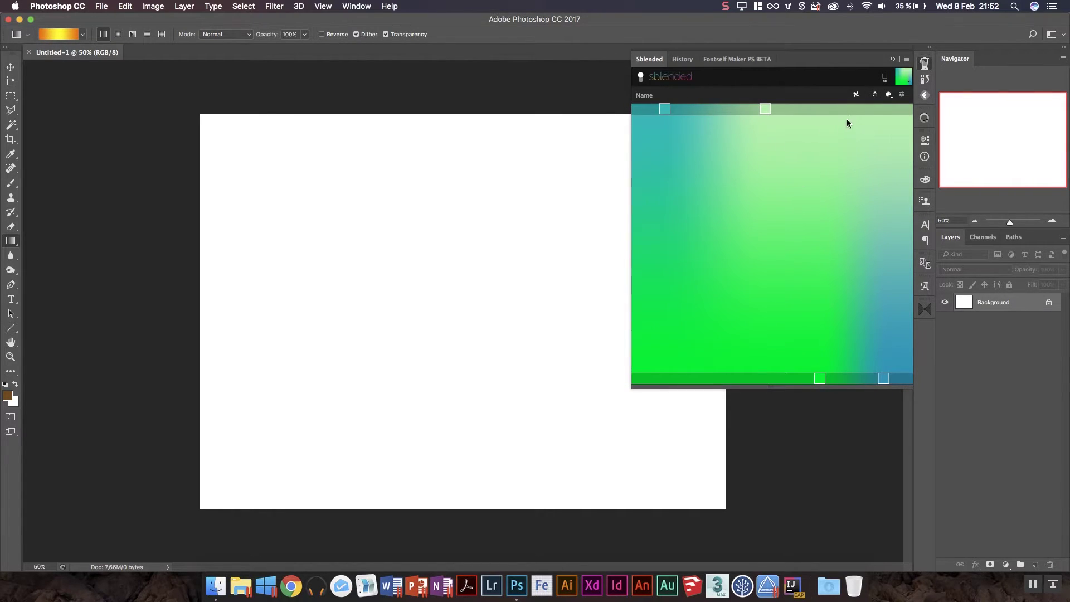
click(857, 96)
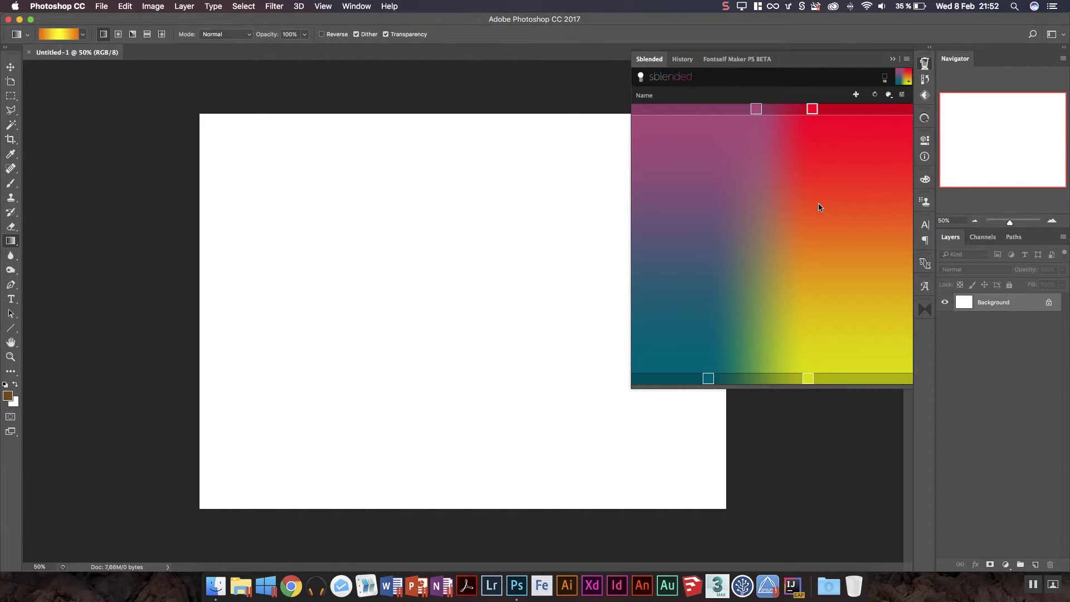
Rearrange the blend's stops and rows, sliding the yellow stop right and adding a new stop.
drag(756, 109, 702, 204)
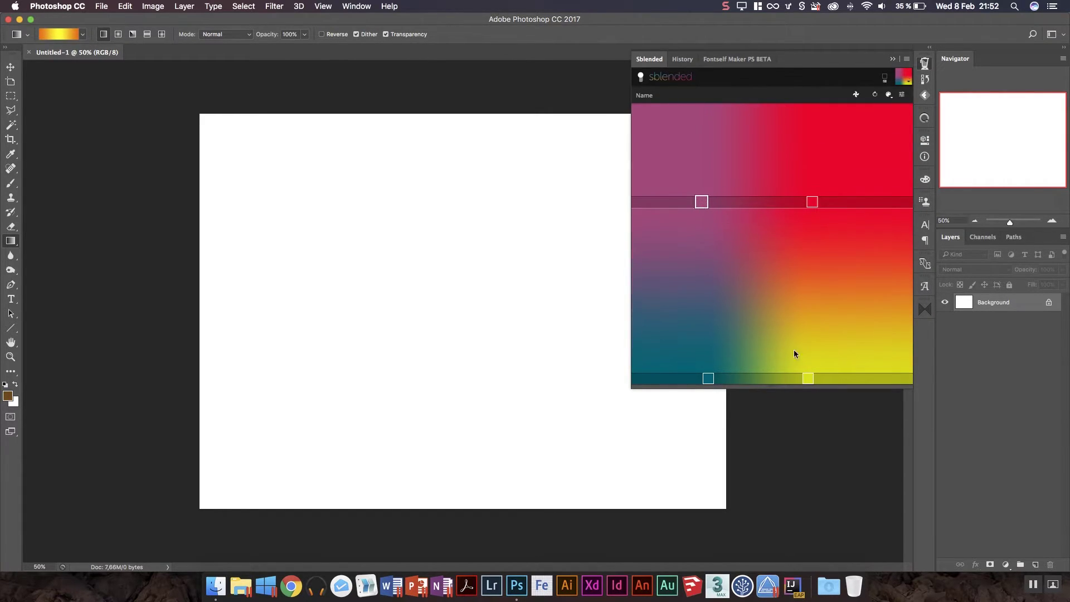
drag(808, 379, 843, 379)
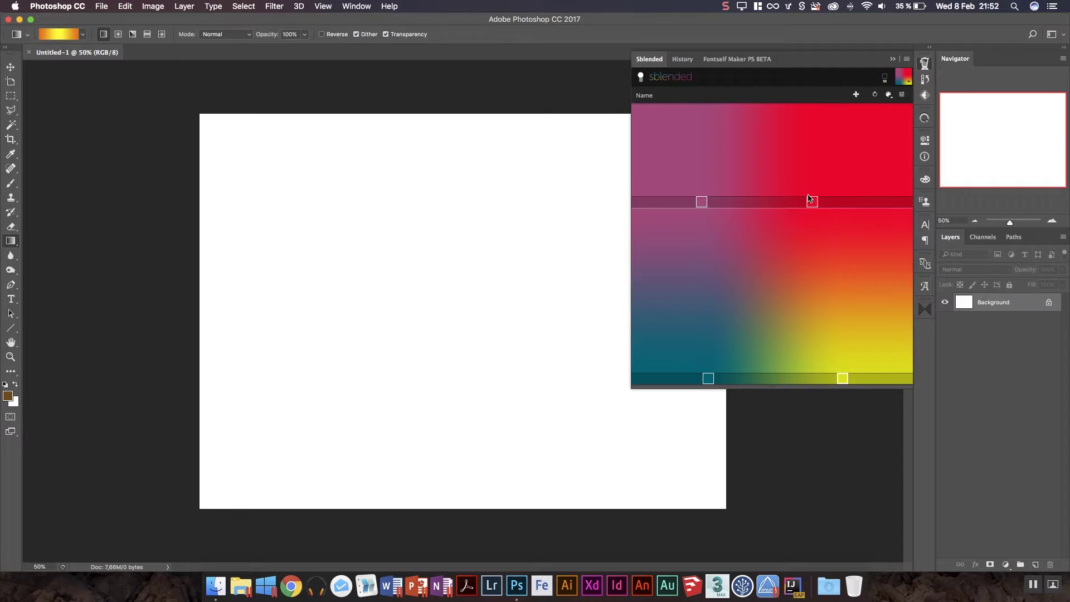
drag(812, 202, 852, 110)
right_click(806, 117)
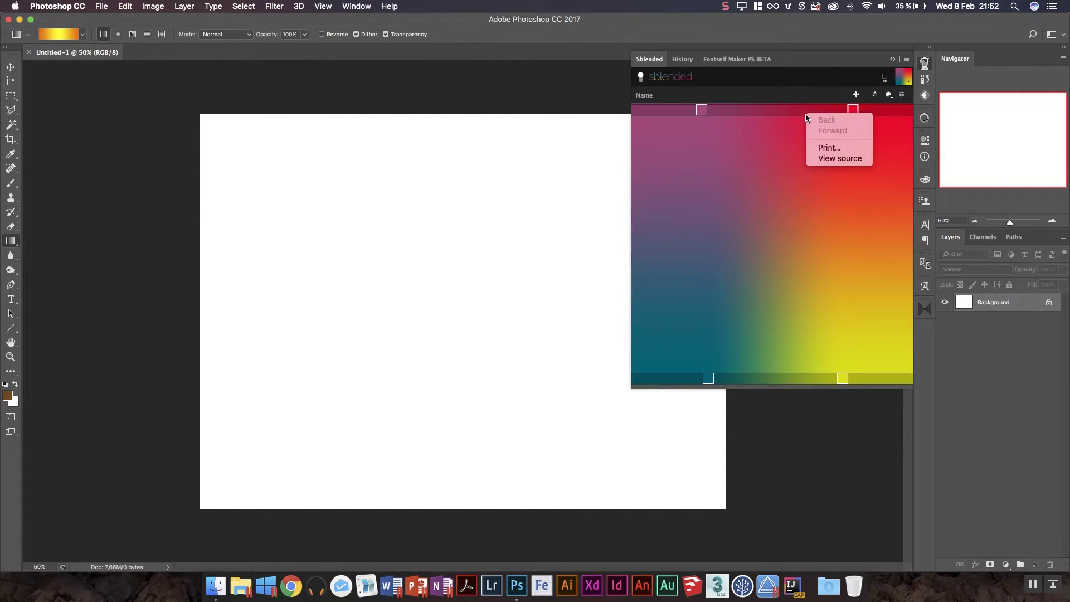
click(786, 143)
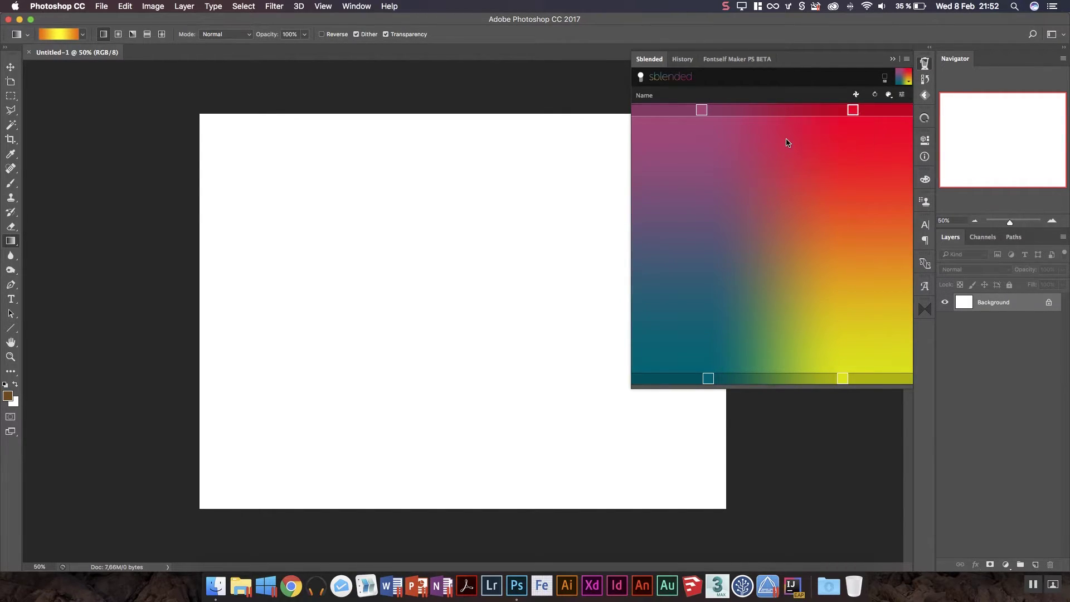
drag(784, 225, 778, 274)
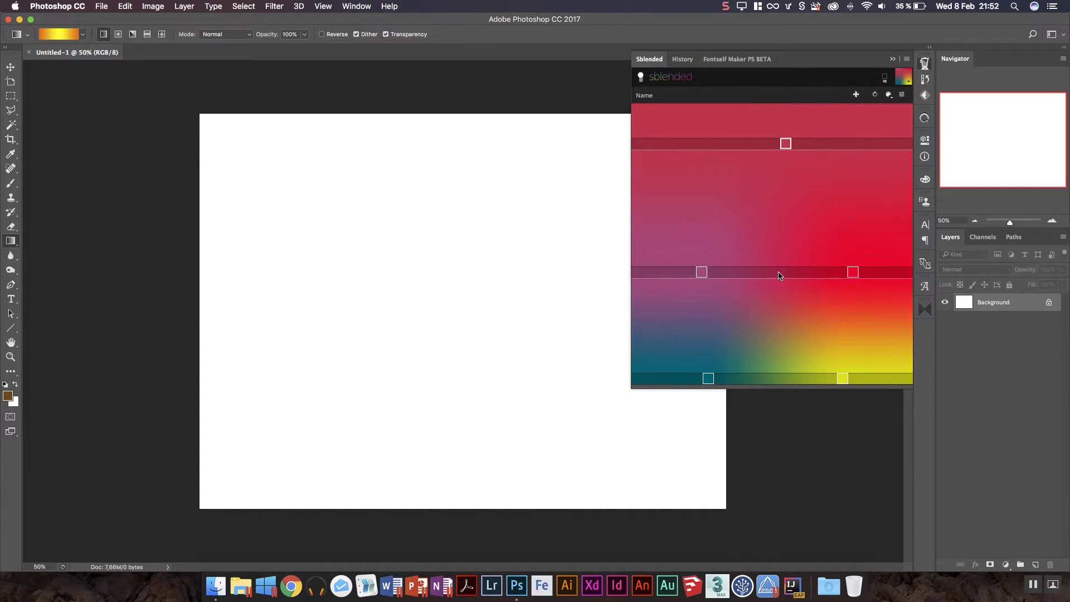
drag(782, 152, 778, 126)
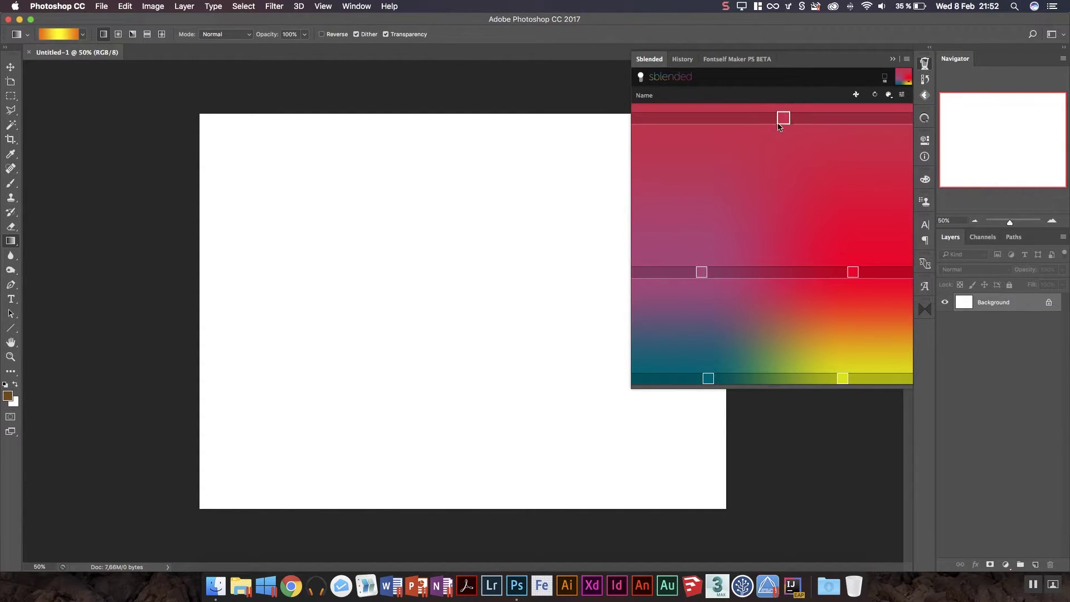
Add a stop to the top row, a new lower colour row, and a teal row near the bottom.
click(695, 118)
click(808, 179)
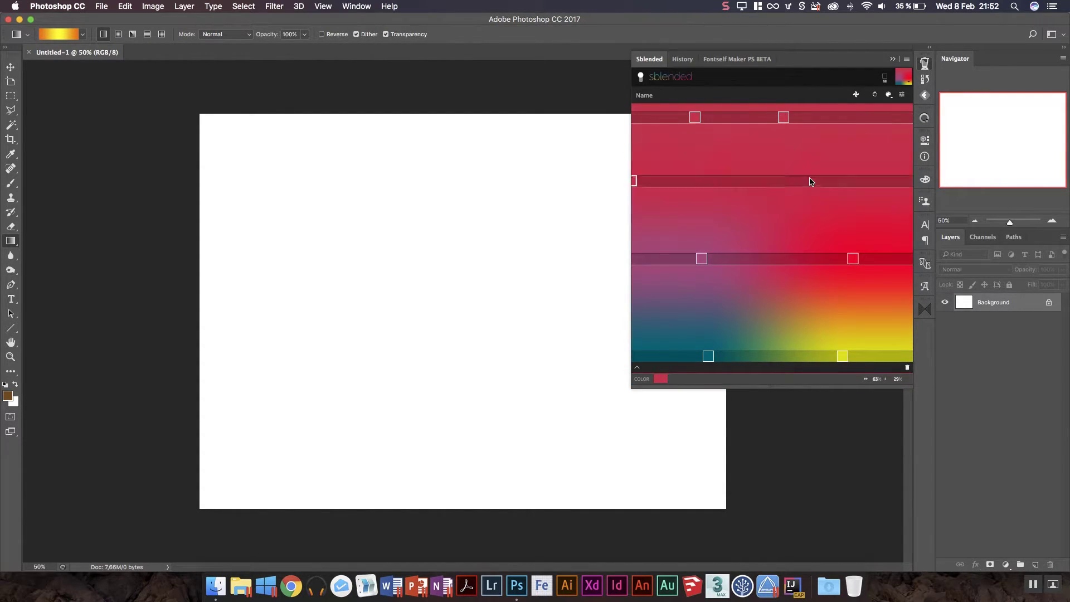
drag(808, 179, 807, 189)
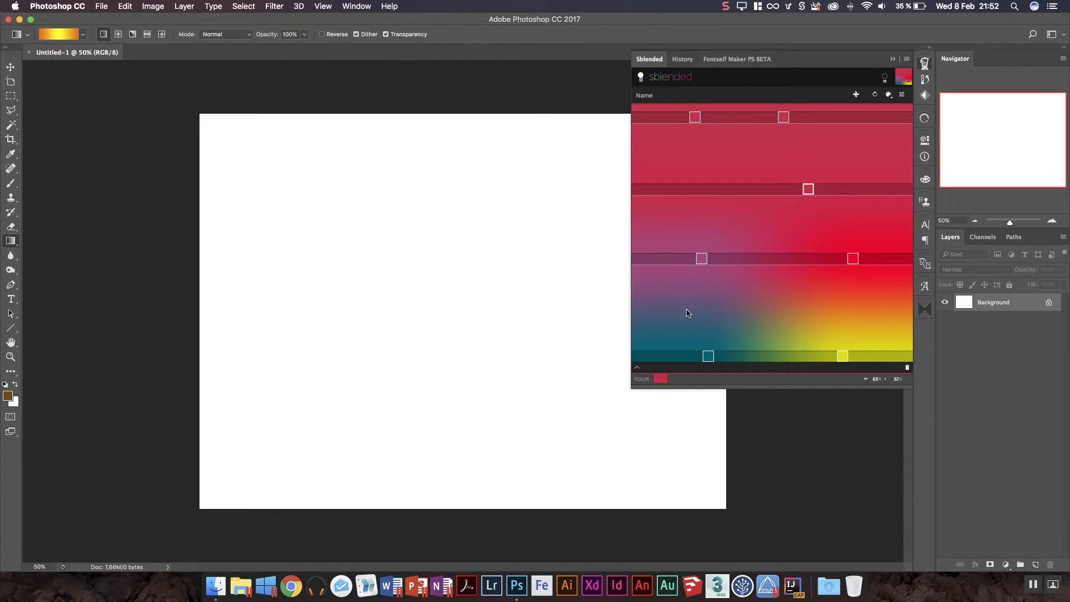
drag(695, 314, 698, 306)
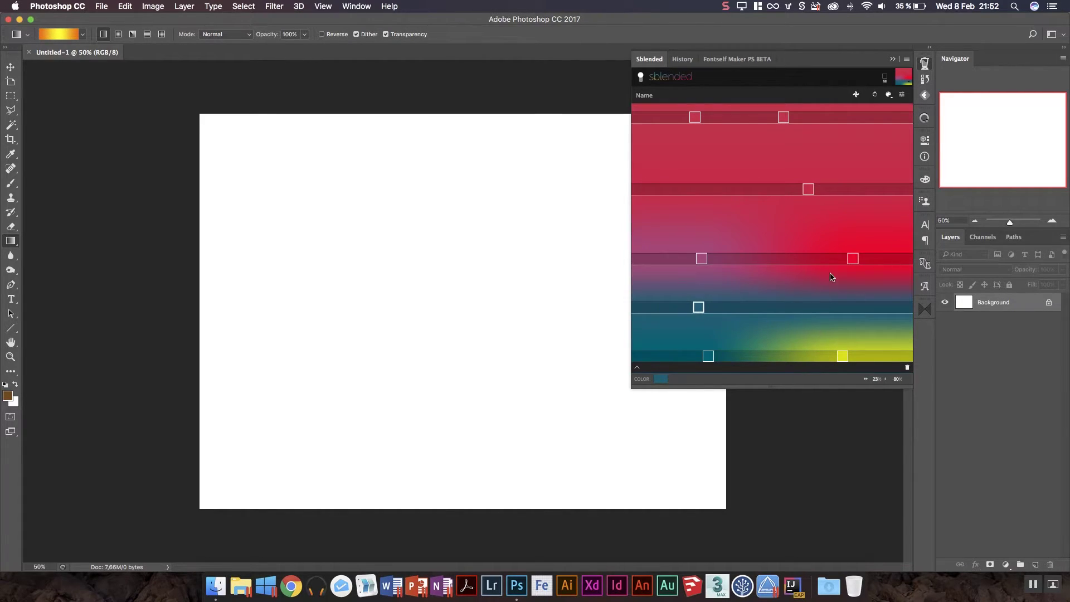
Add a pink row with extra stops between the red rows, plus a new three-stop row near the top.
click(699, 220)
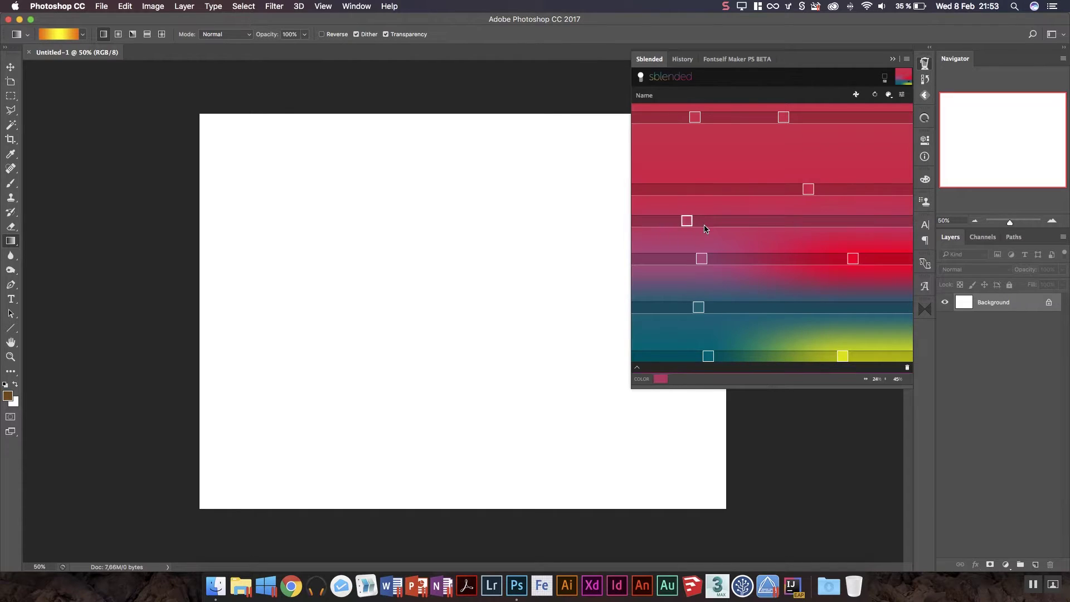
click(774, 224)
click(864, 225)
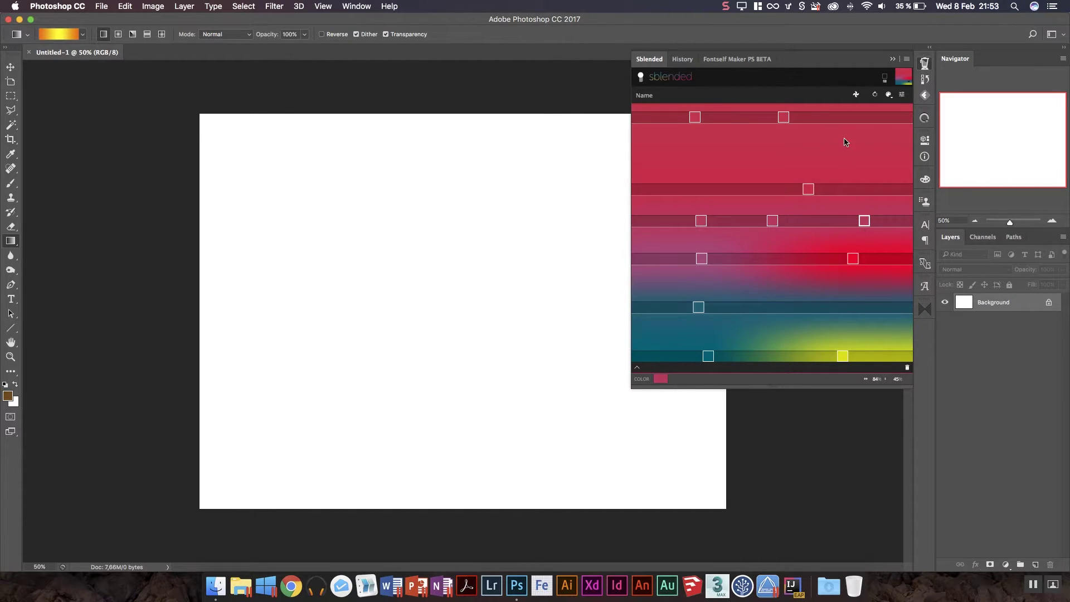
click(865, 159)
click(704, 160)
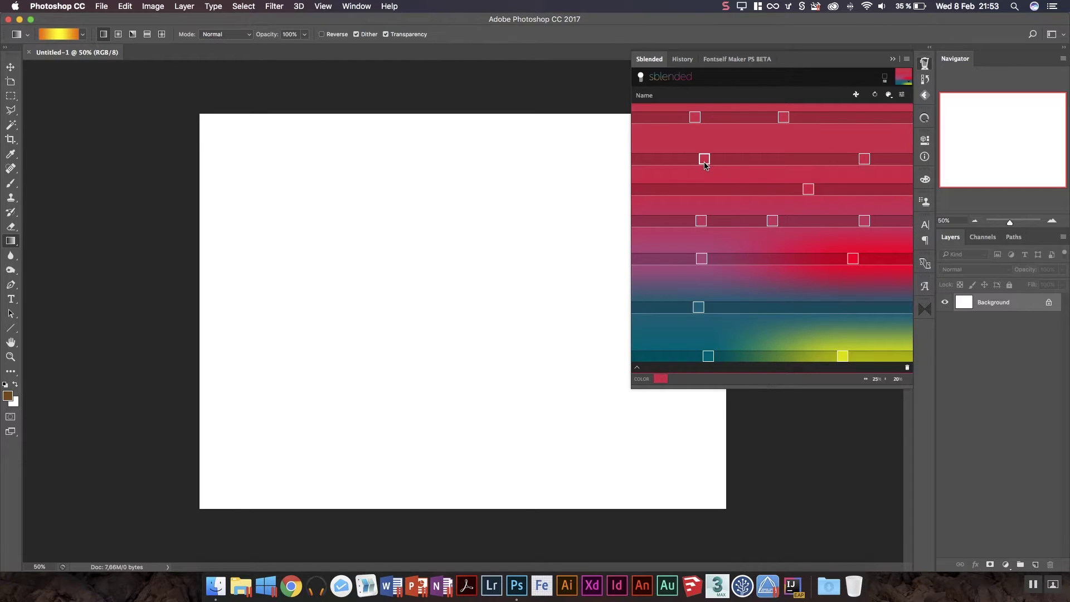
click(778, 160)
Select the new row's left stop and try the colour picker and HSB editor without changing it.
click(704, 159)
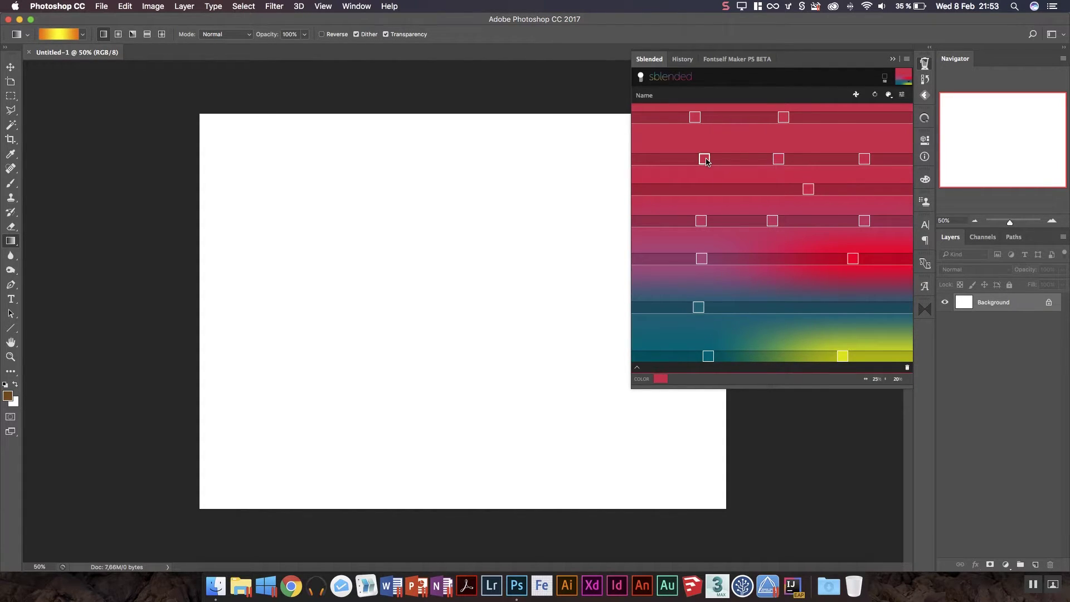
click(663, 379)
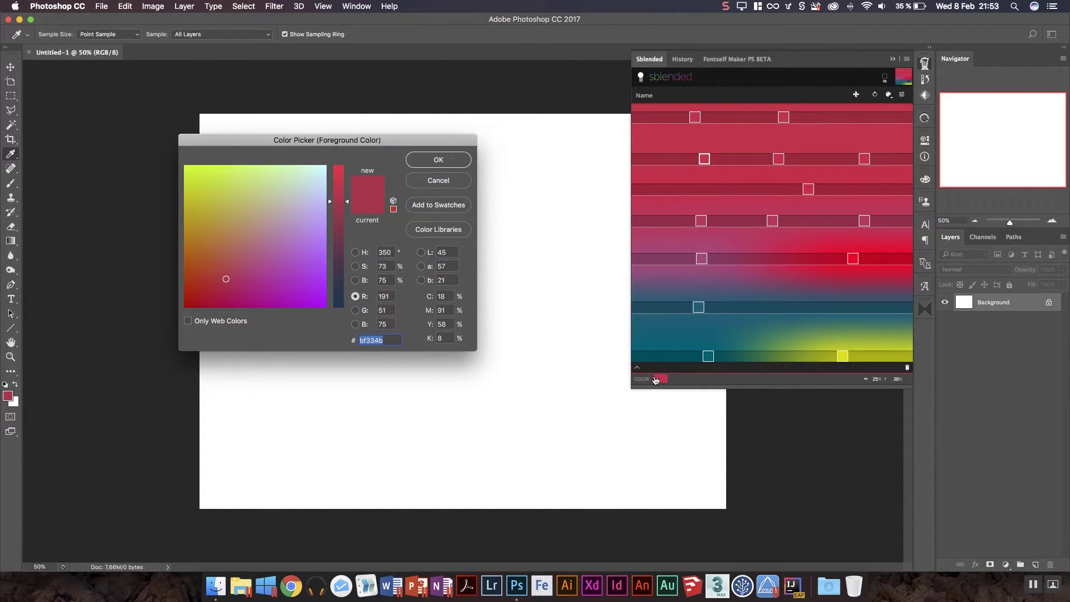
drag(348, 145, 384, 136)
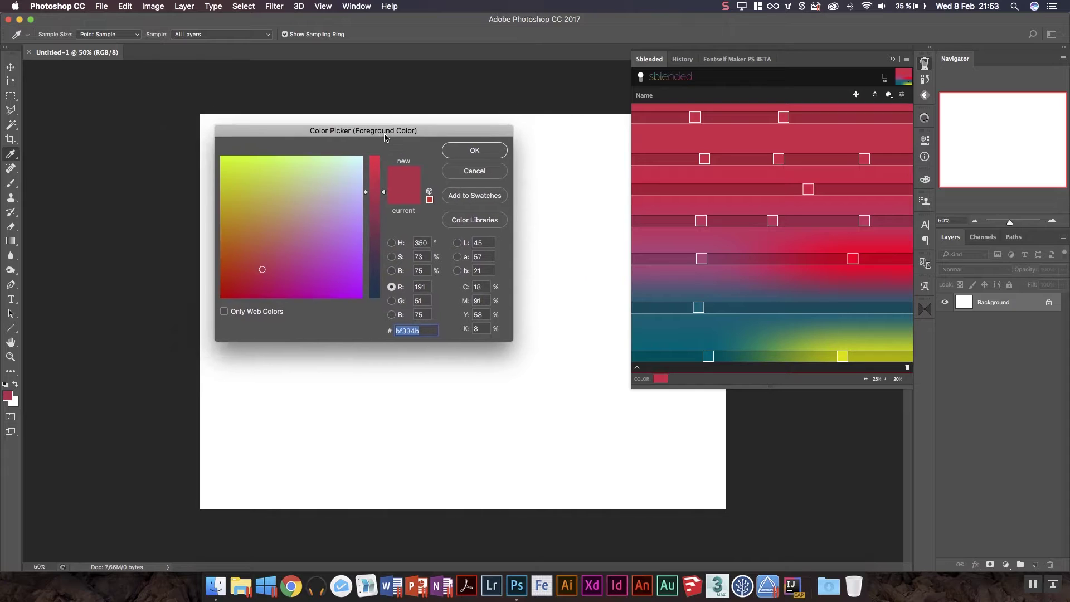
click(466, 173)
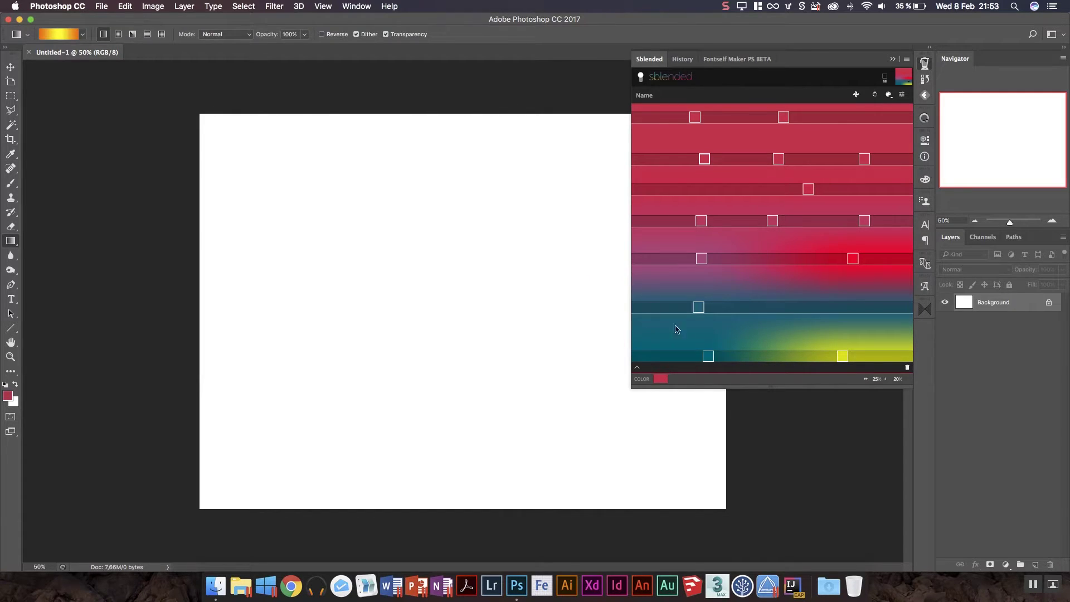
click(639, 369)
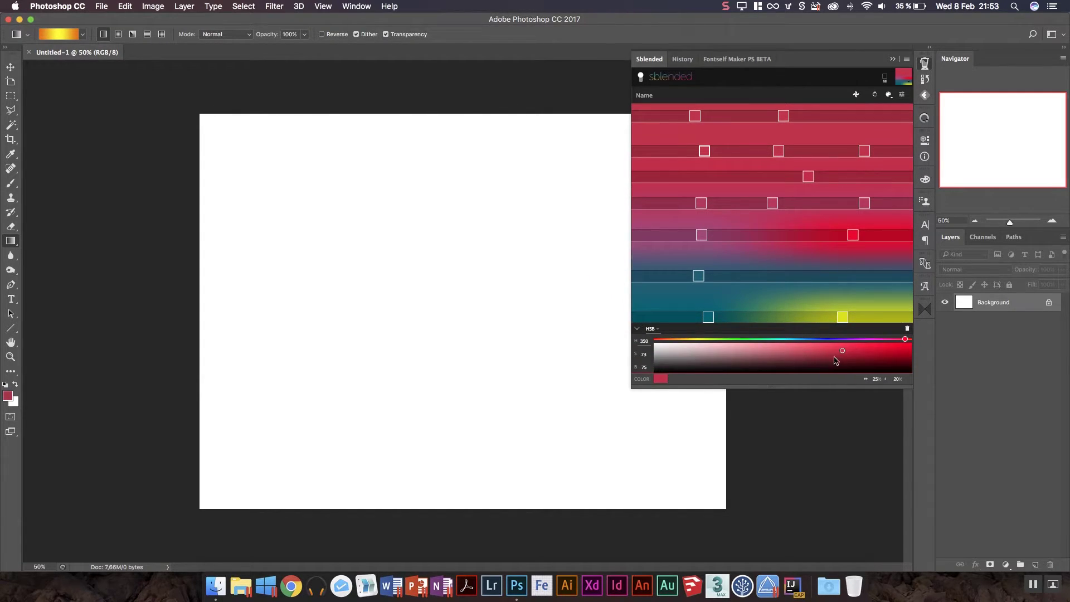
click(638, 332)
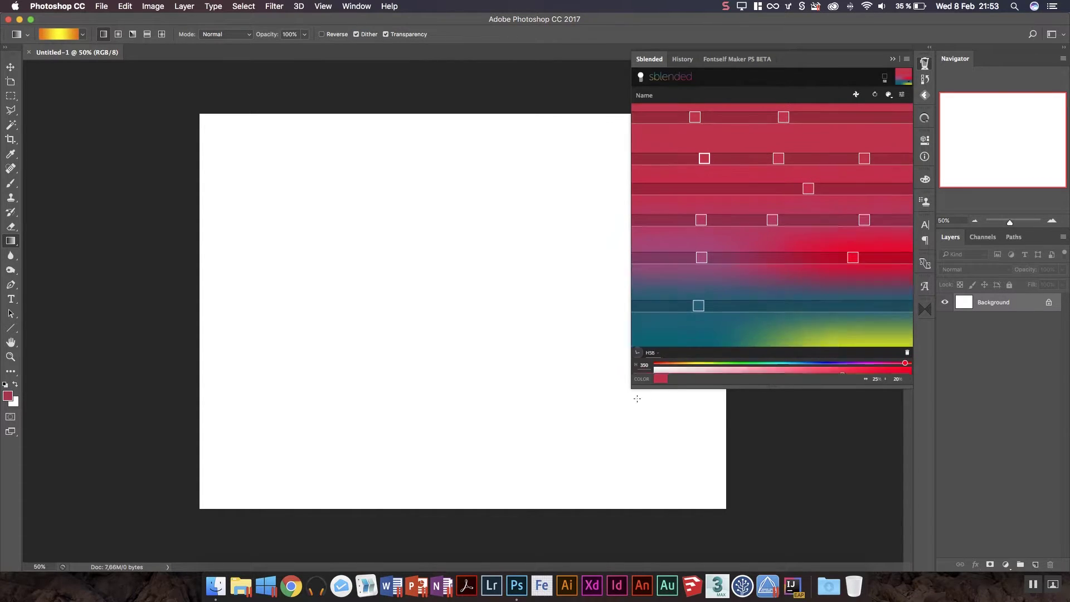
click(661, 381)
click(487, 169)
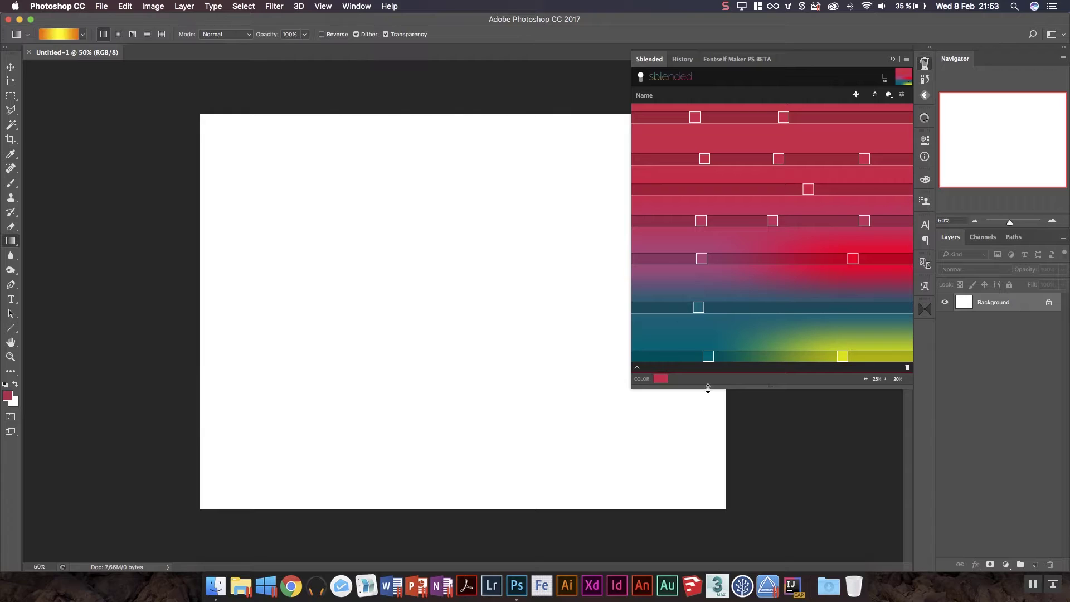
Recolour that stop to a deep, saturated blue-violet in the HSB editor.
click(638, 369)
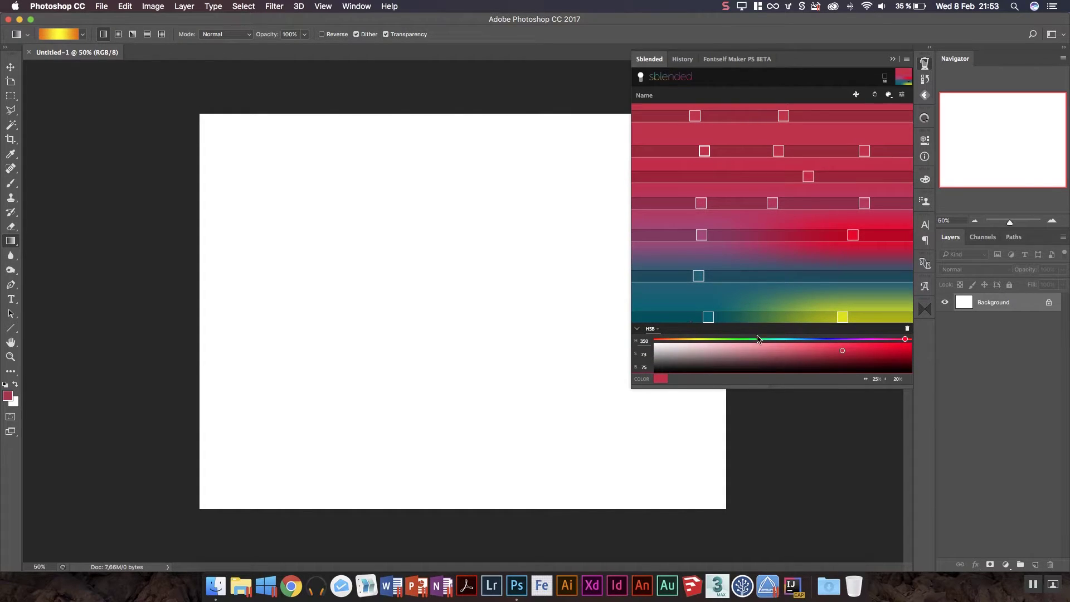
mouse_move(867, 356)
mouse_down()
mouse_move(708, 353)
mouse_move(818, 346)
mouse_up()
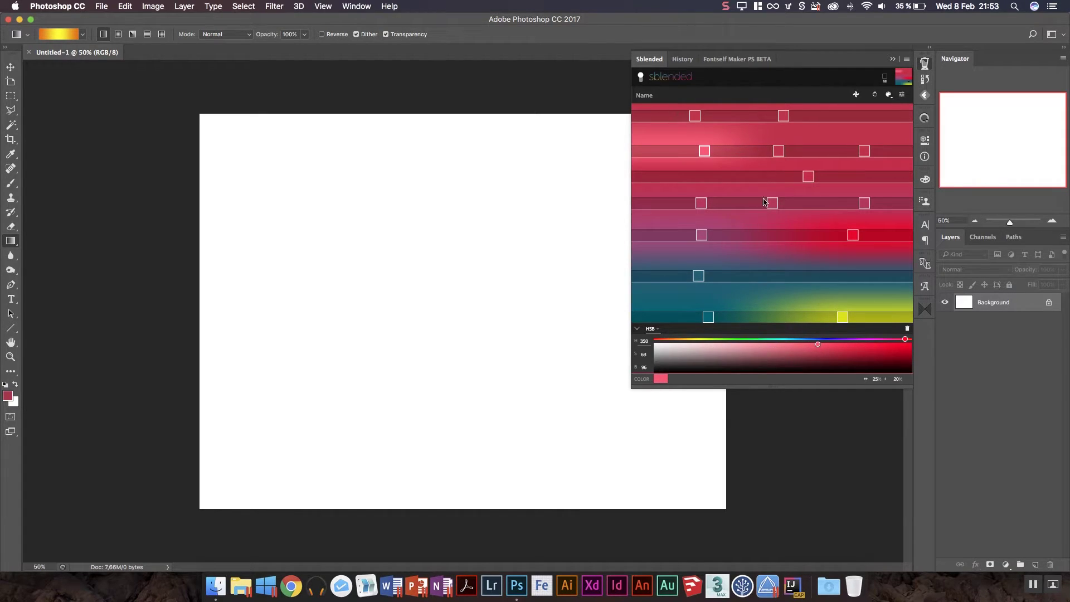
click(838, 339)
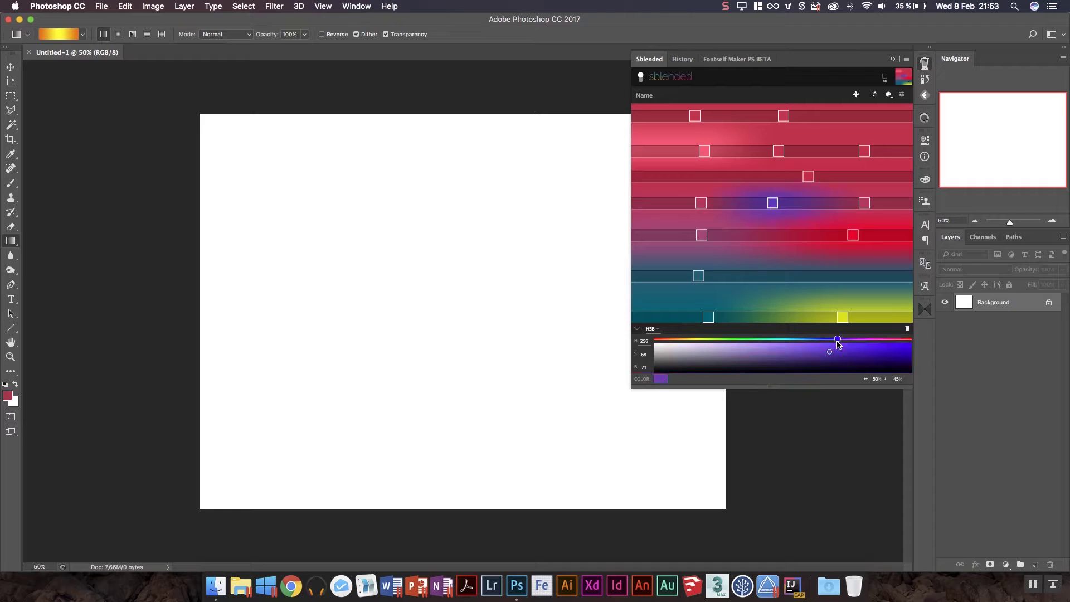
mouse_move(839, 351)
mouse_down()
mouse_move(855, 362)
mouse_move(903, 353)
mouse_up()
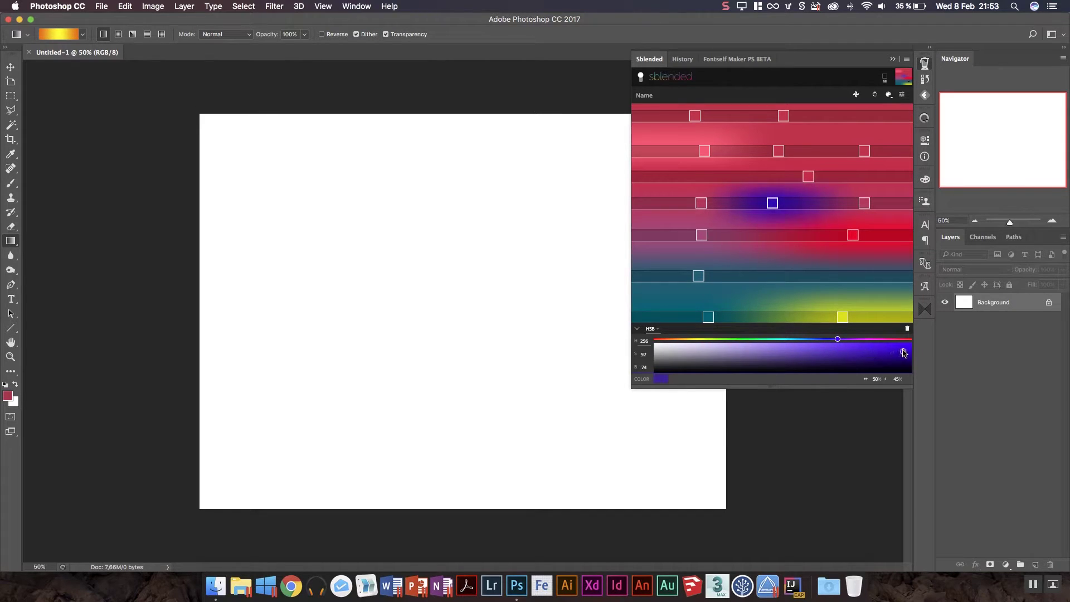
Darken the pink stops on the middle row and the second row.
click(865, 204)
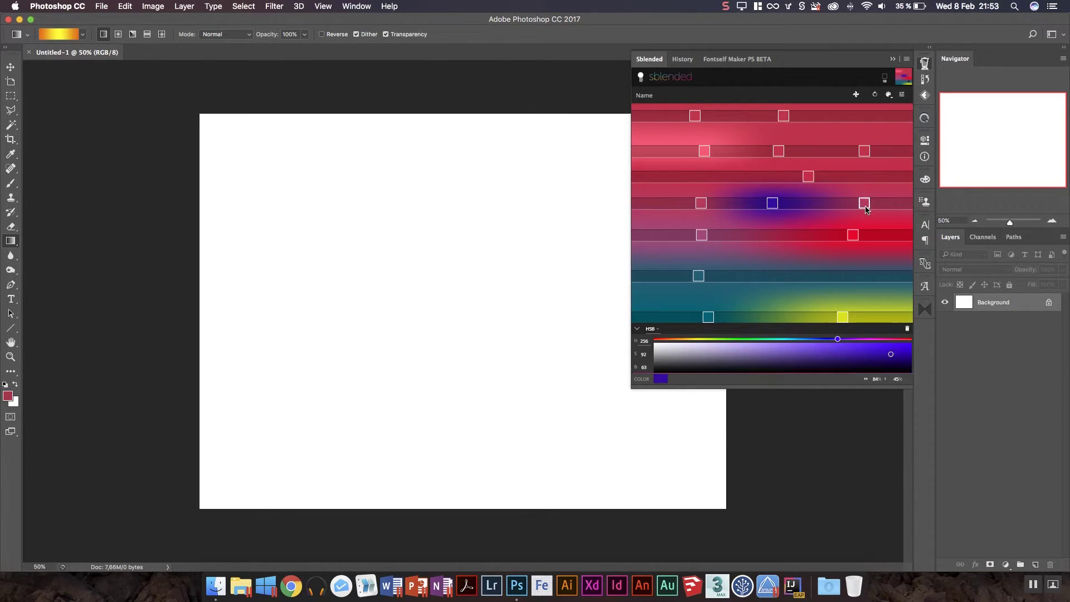
drag(834, 357, 835, 362)
click(842, 318)
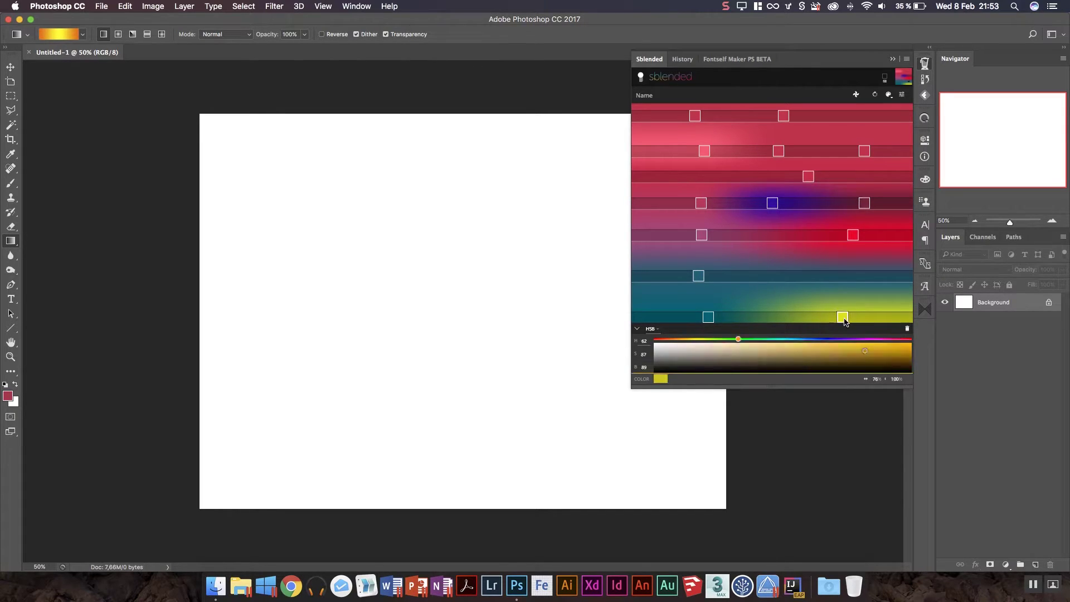
click(703, 150)
click(832, 350)
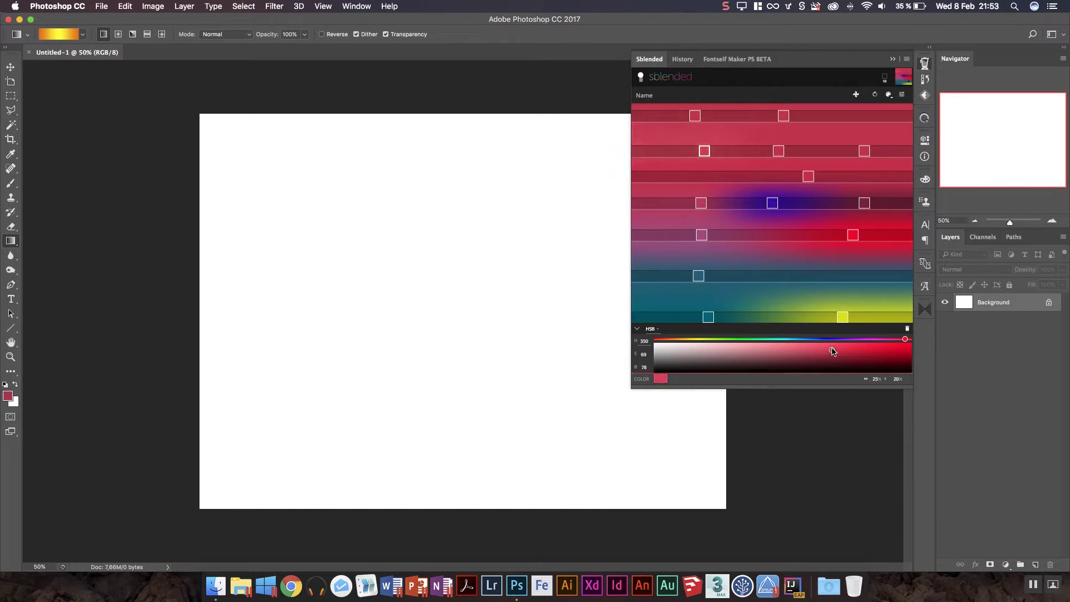
Start a new blend and shuffle repeatedly until a lime green, blue, olive and magenta mix appears.
click(854, 96)
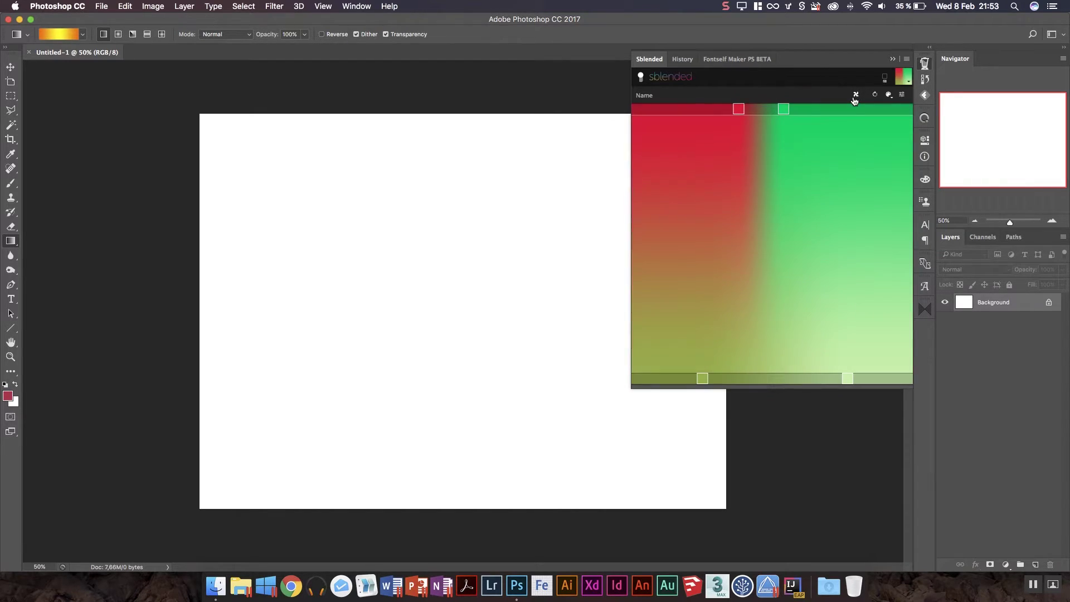
click(855, 96)
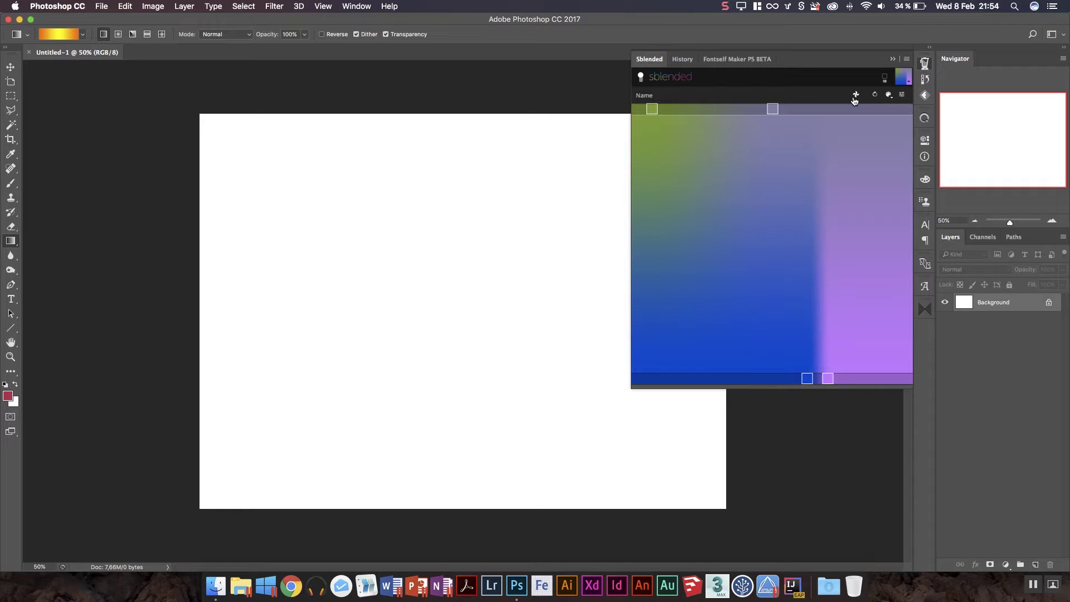
click(854, 98)
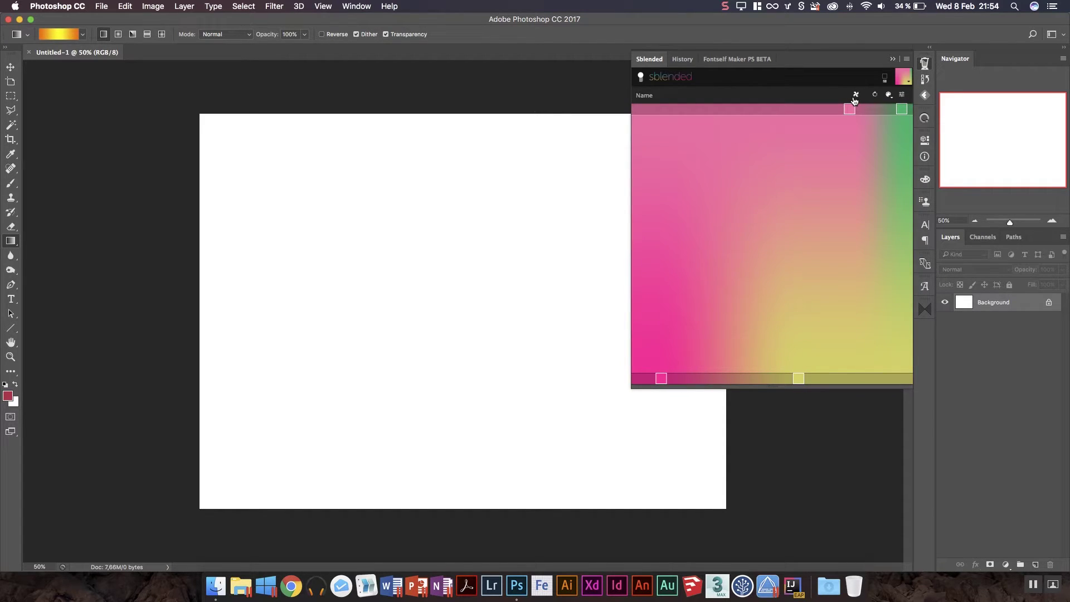
click(854, 98)
click(854, 98)
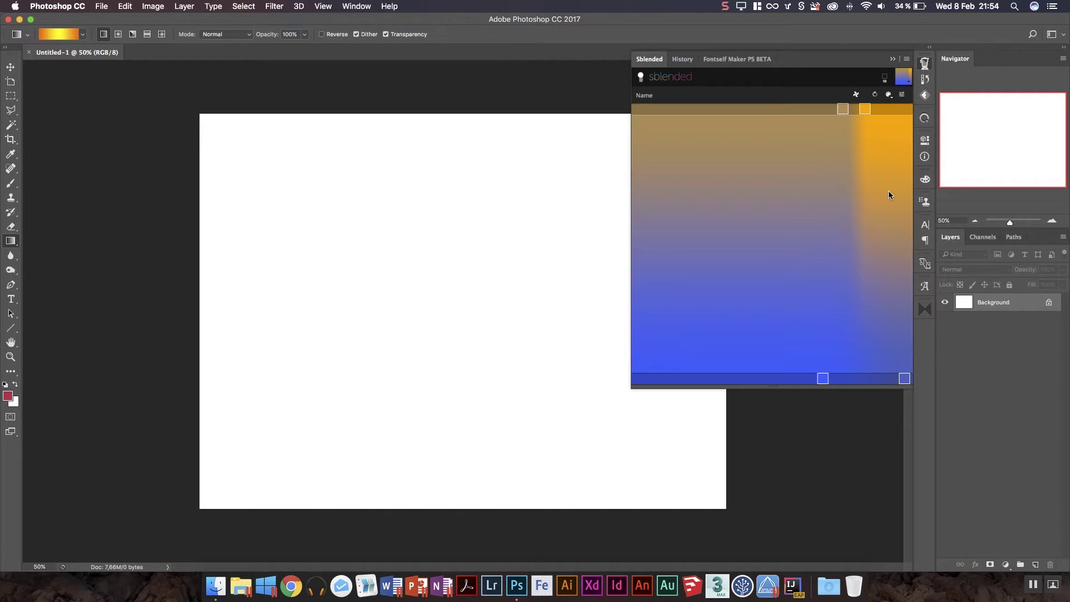
click(856, 99)
click(856, 98)
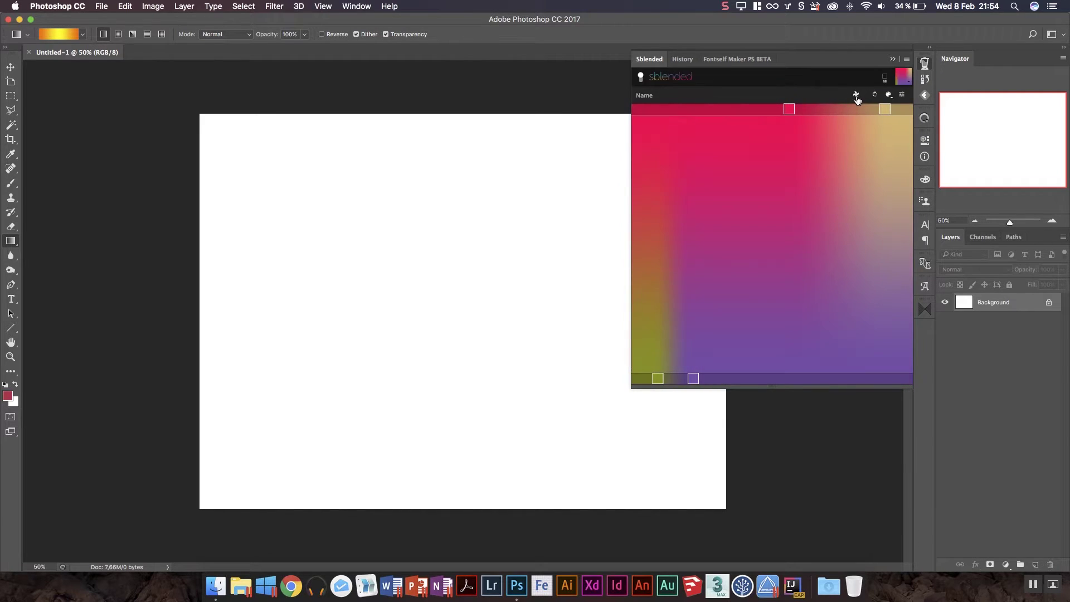
click(856, 98)
click(856, 98)
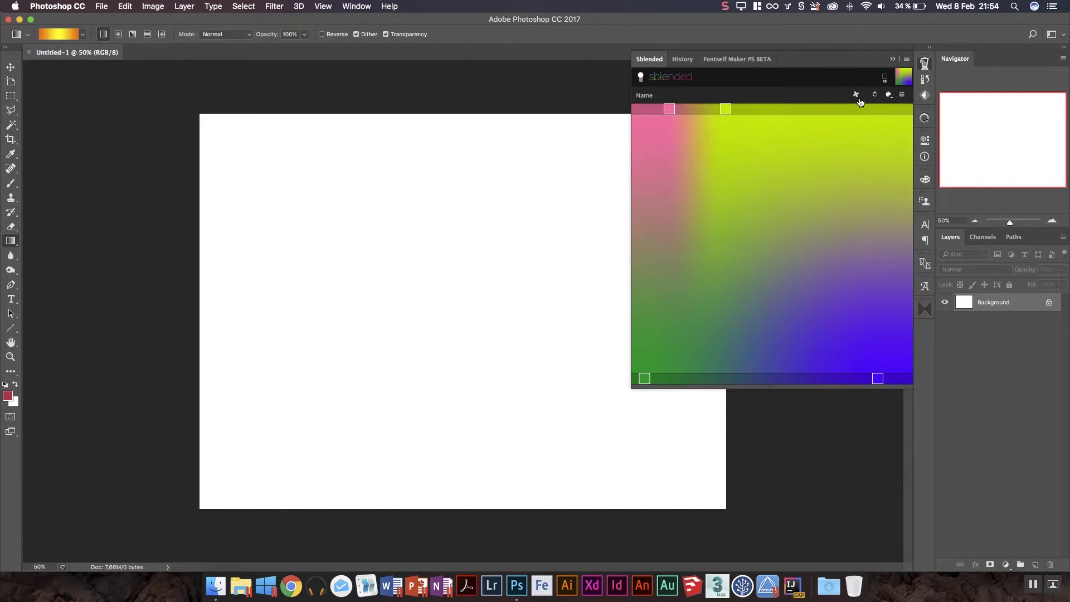
click(856, 98)
click(662, 97)
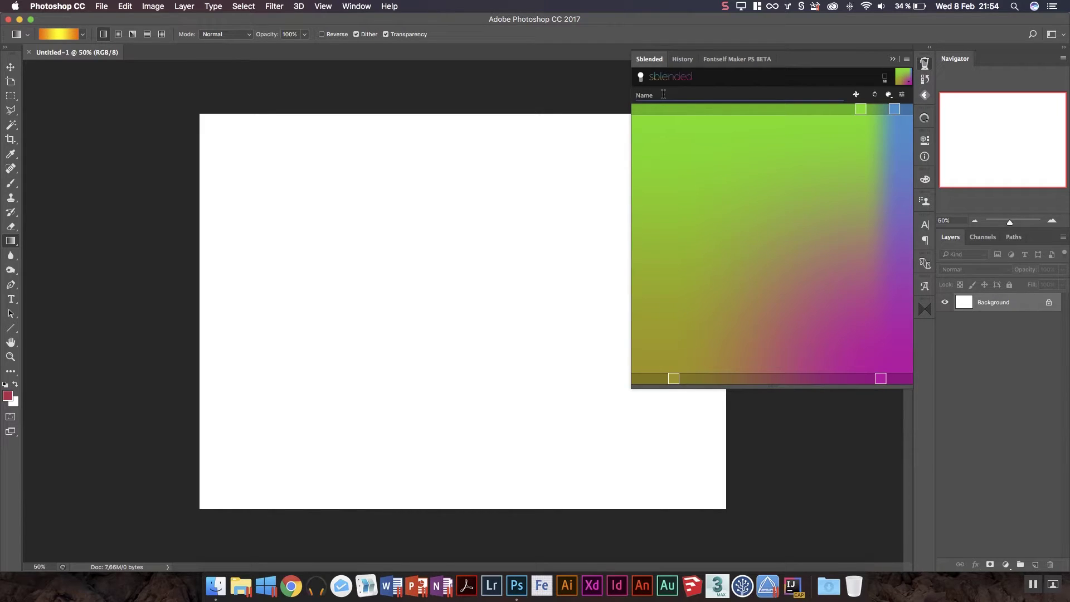
Name the lime-blue-olive-magenta blend 'My cool new Blend! Yo!' and save it.
text(My cool new Blend! Yo!)
click(889, 96)
click(889, 95)
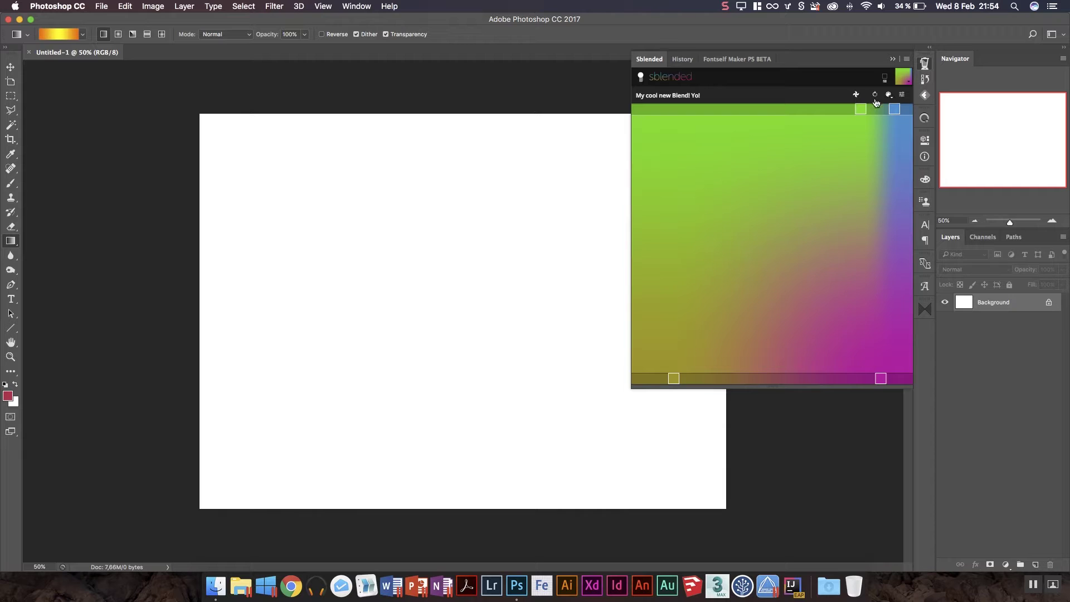
Start a new blank blend and reopen the saved blends library to review it.
click(718, 97)
click(901, 78)
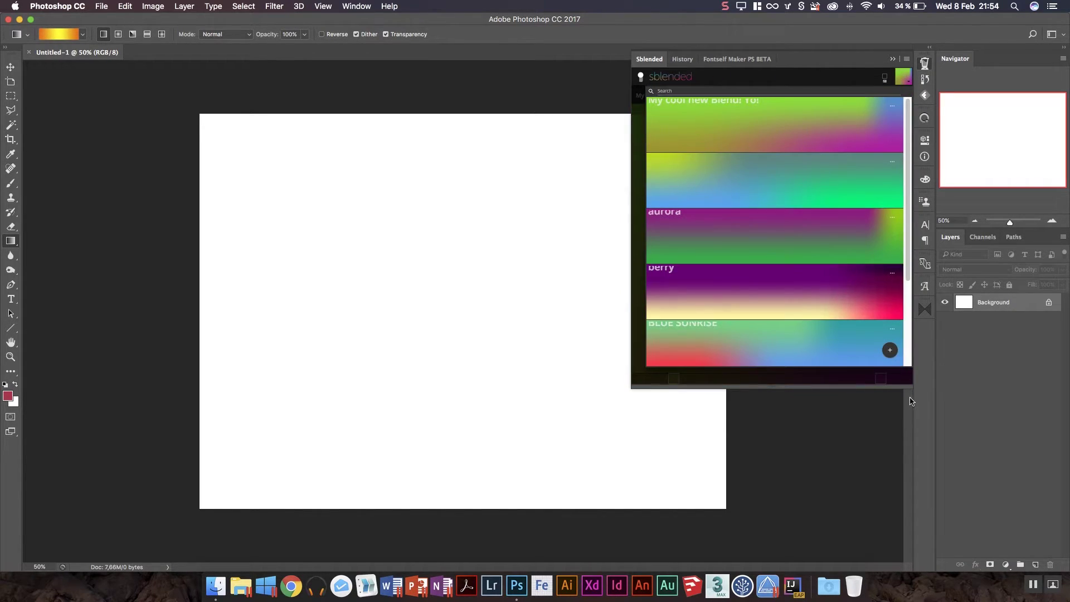
click(890, 355)
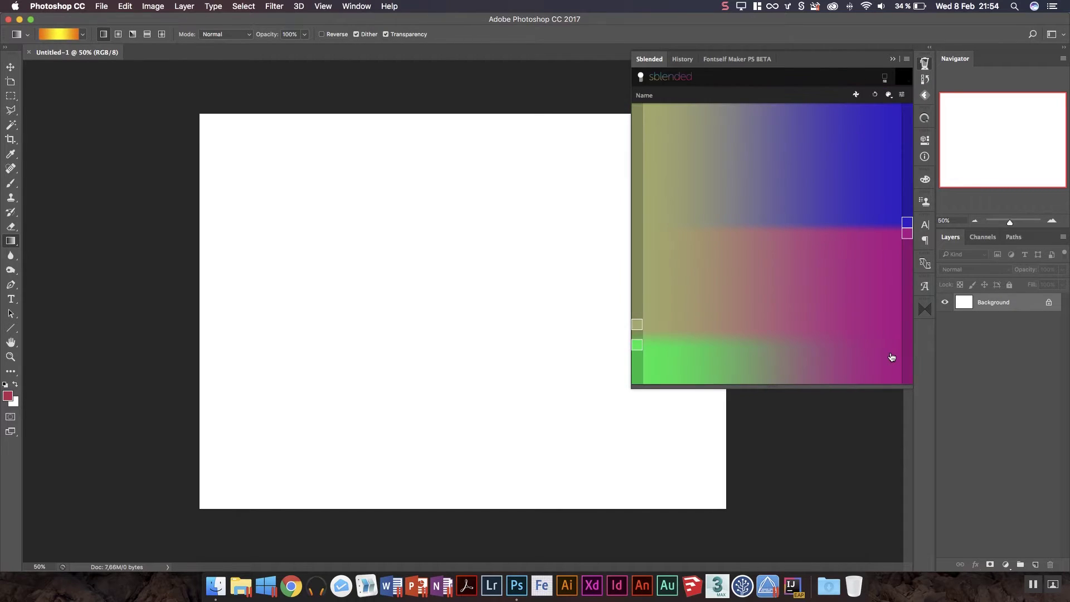
click(904, 83)
scroll(809, 265, down, 3)
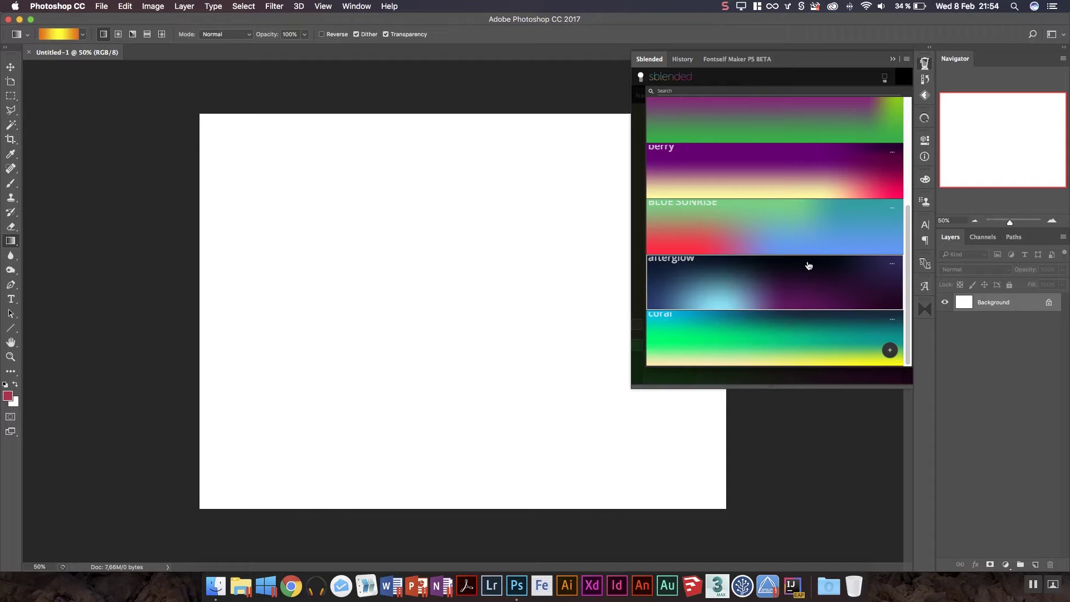
scroll(808, 266, up, 3)
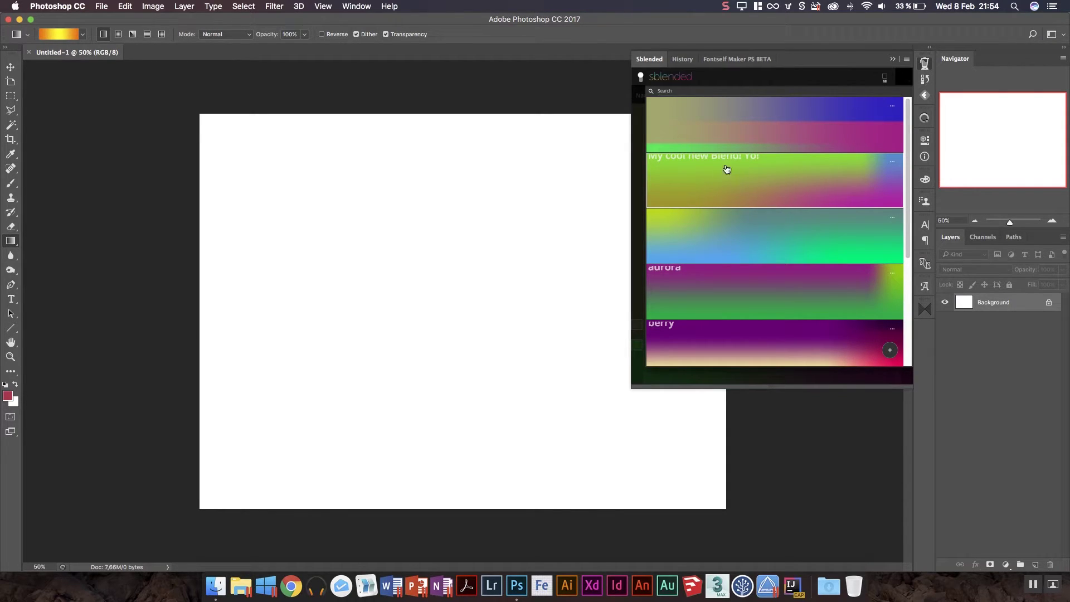
Delete the third and then the first untitled blends from the library.
click(892, 218)
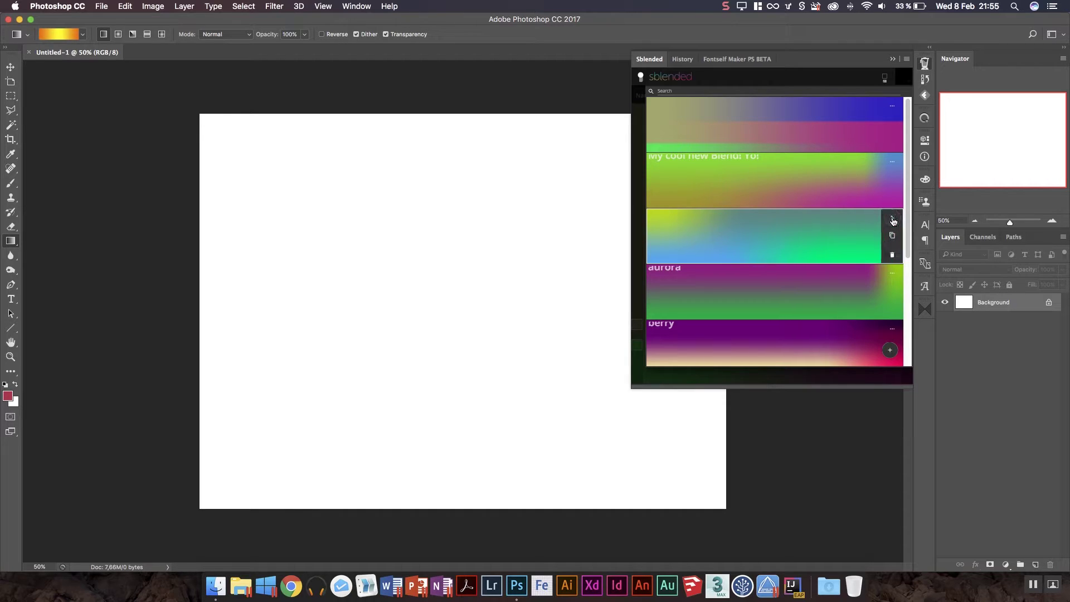
click(893, 218)
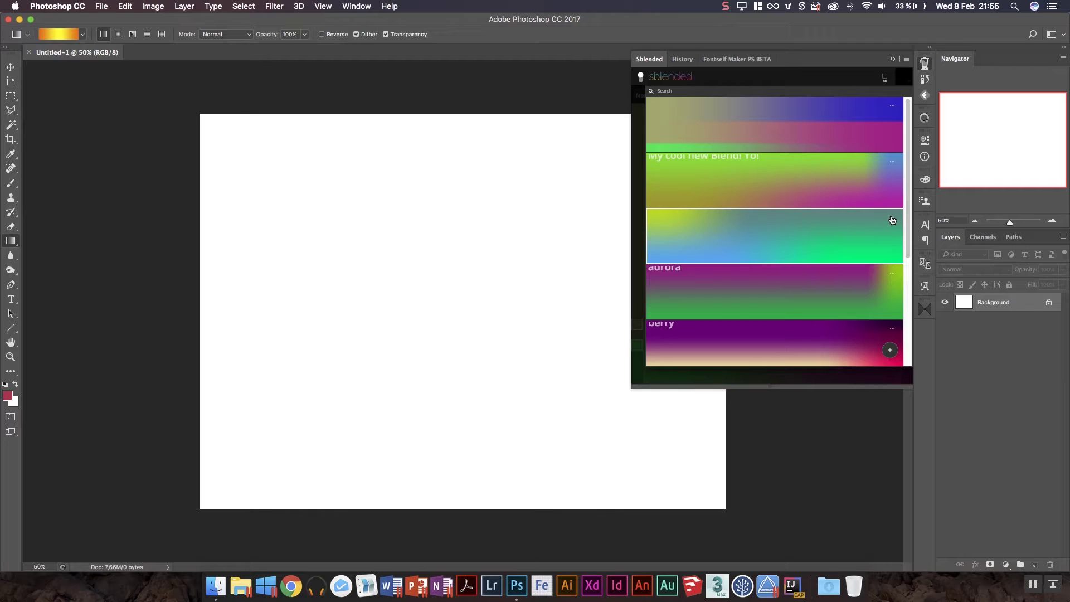
click(892, 218)
click(892, 256)
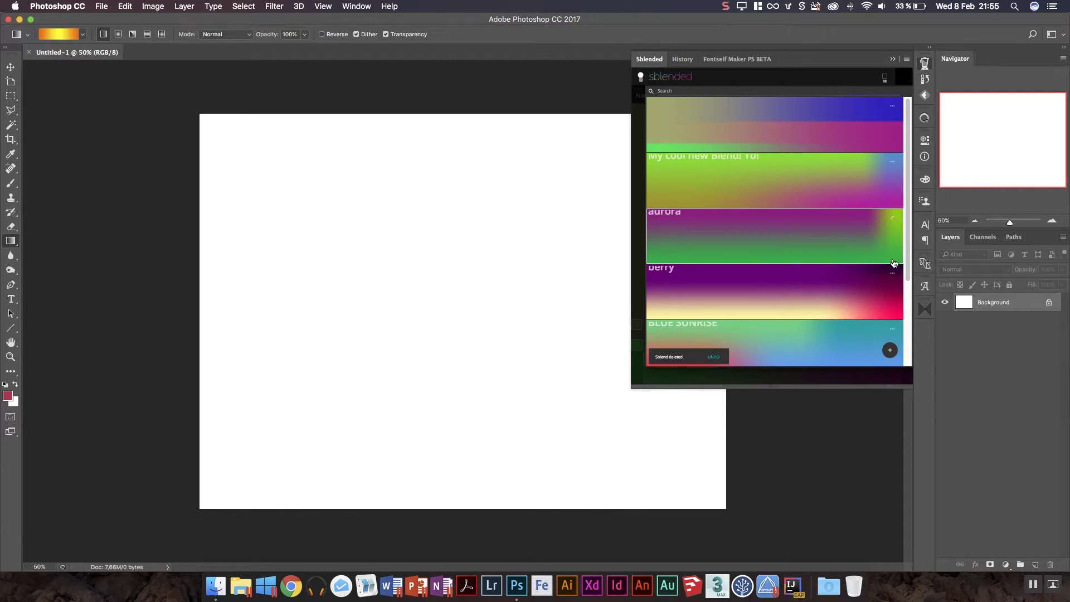
click(892, 105)
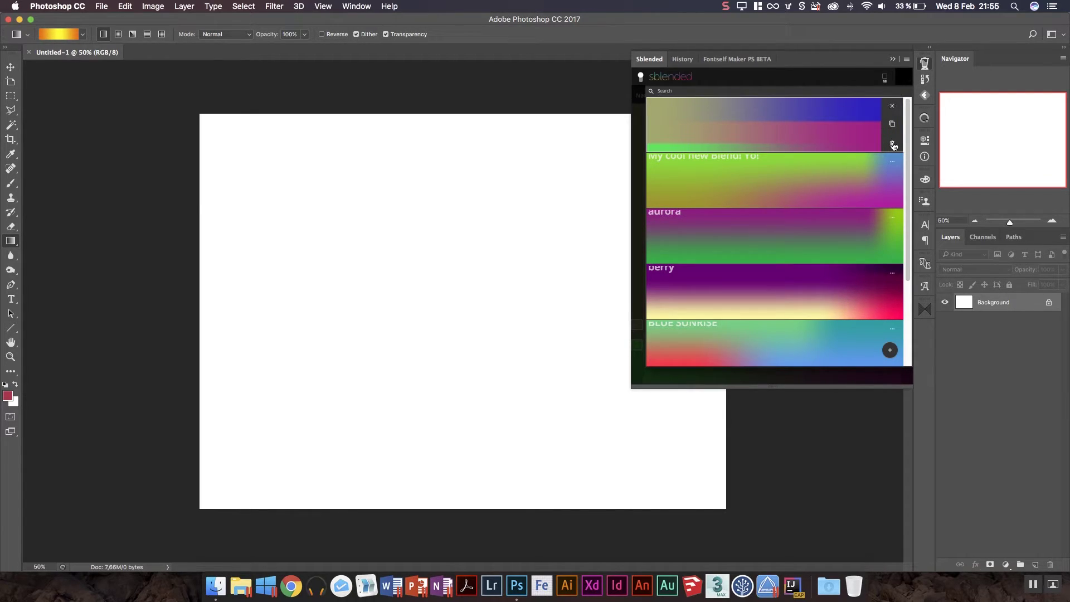
click(892, 144)
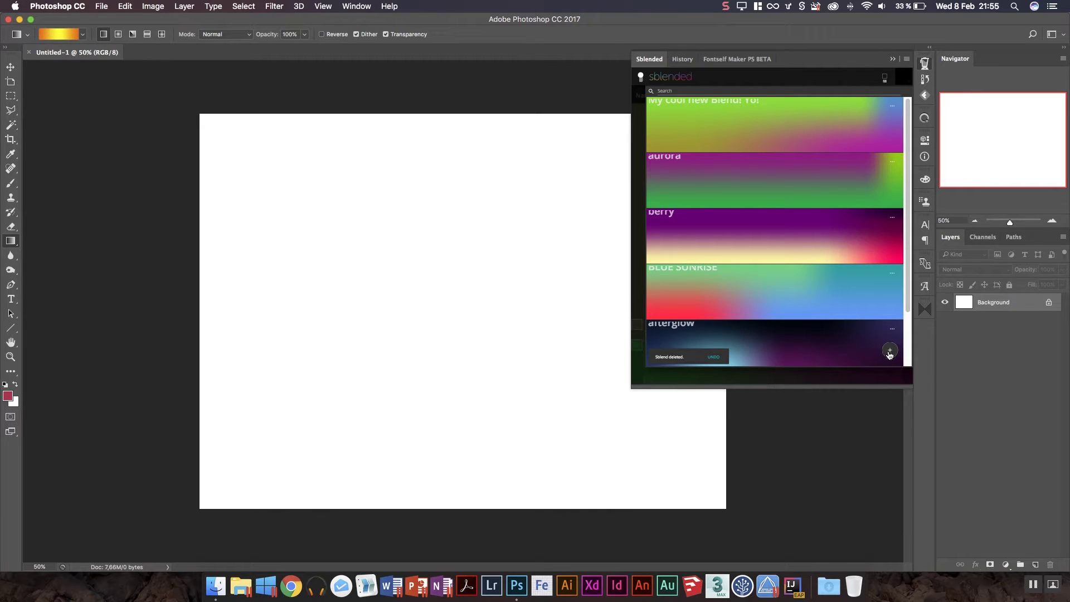
Start a new Sblended blend and name it Fish.
click(890, 352)
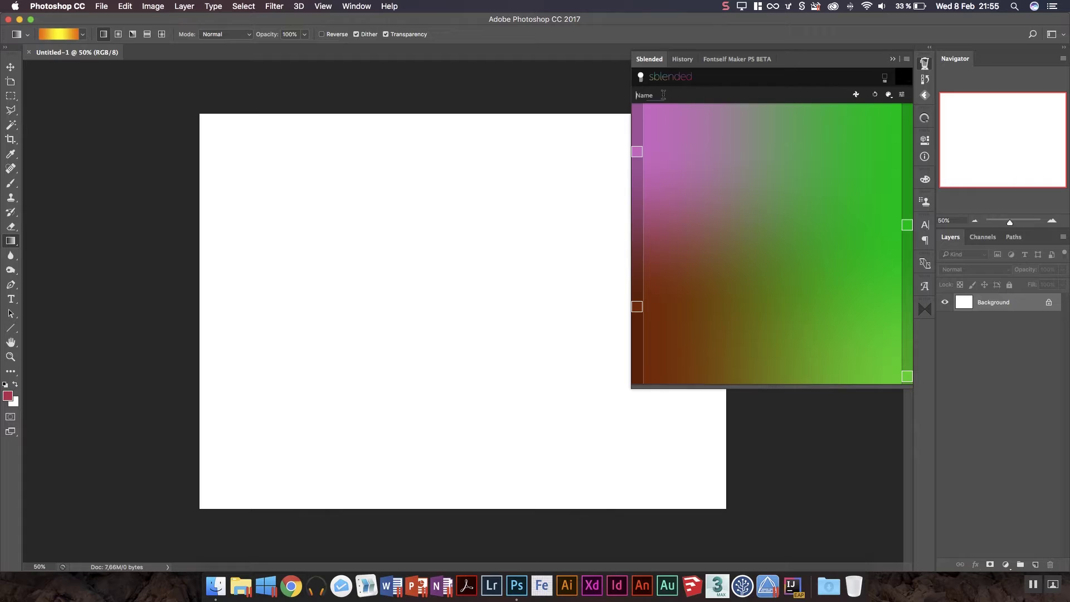
click(663, 95)
text(Fish)
Randomize and rotate the Fish blend, dragging the yellow-green stop into it.
click(856, 96)
click(856, 96)
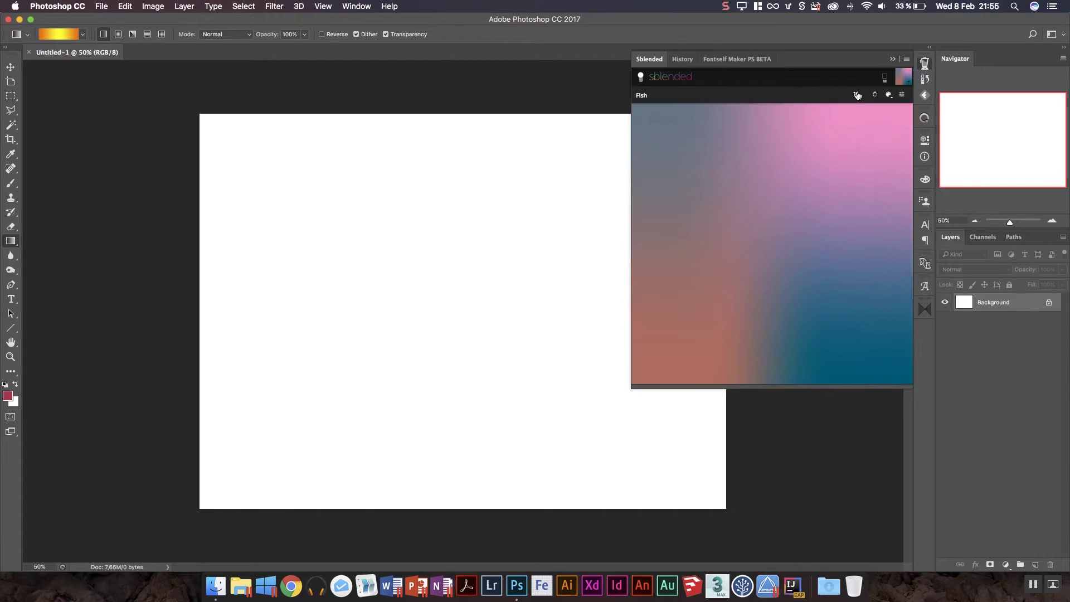
click(856, 96)
click(855, 95)
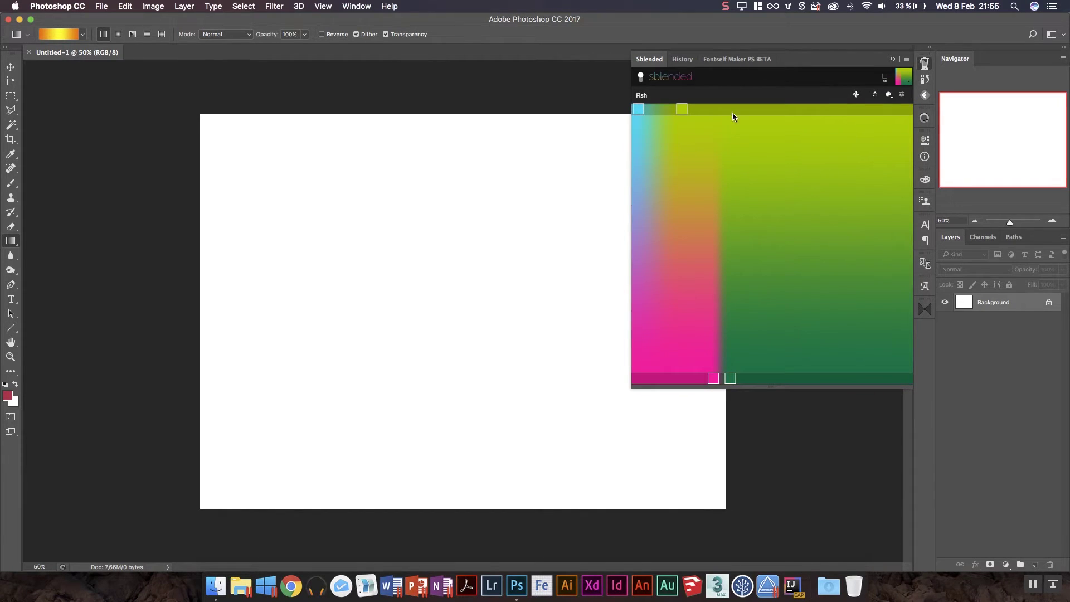
click(876, 96)
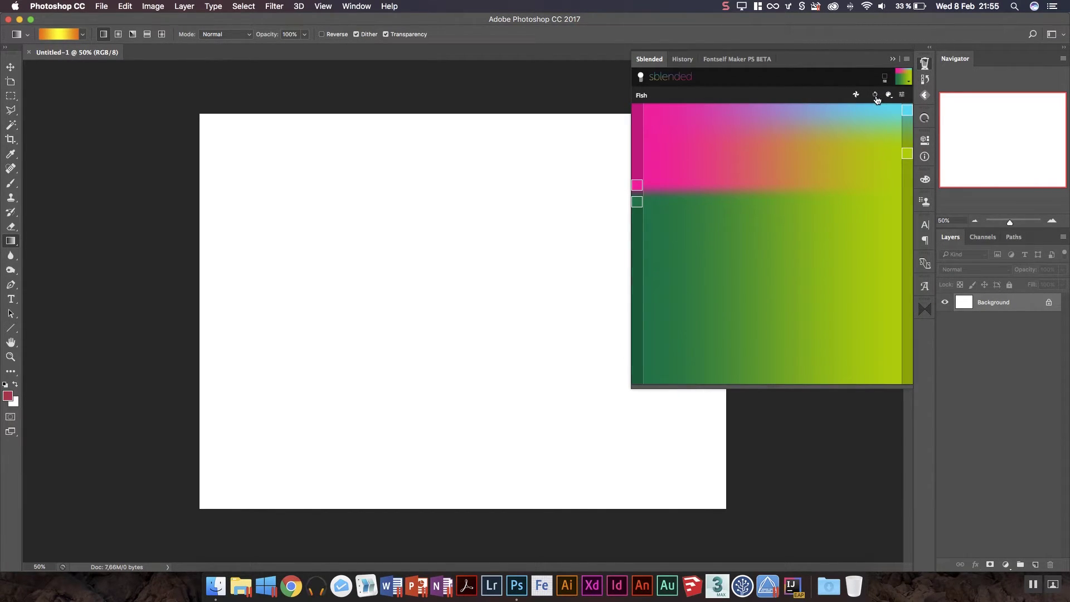
click(875, 96)
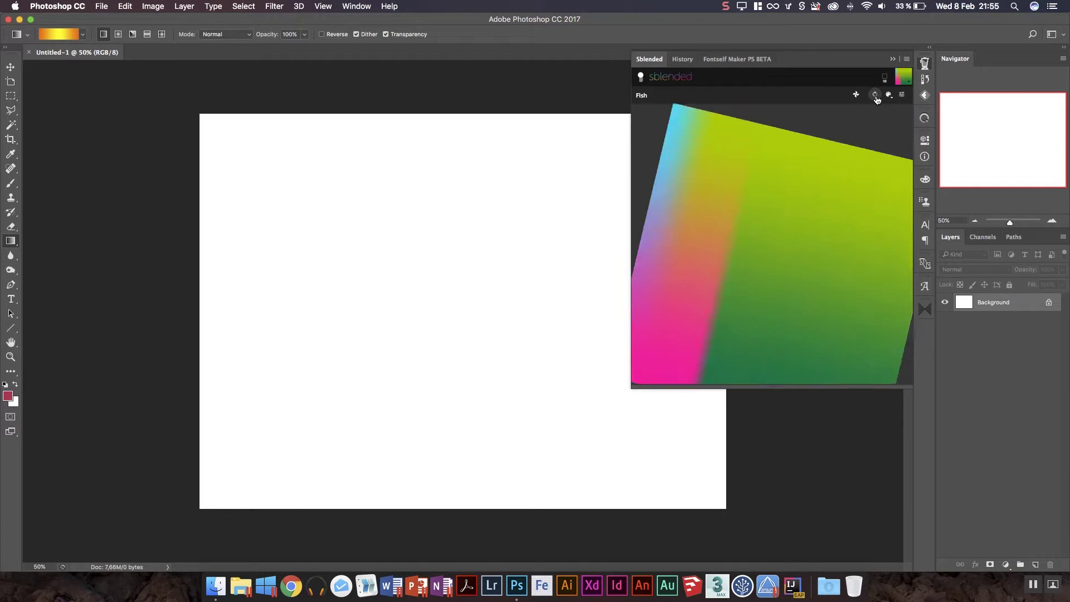
click(875, 95)
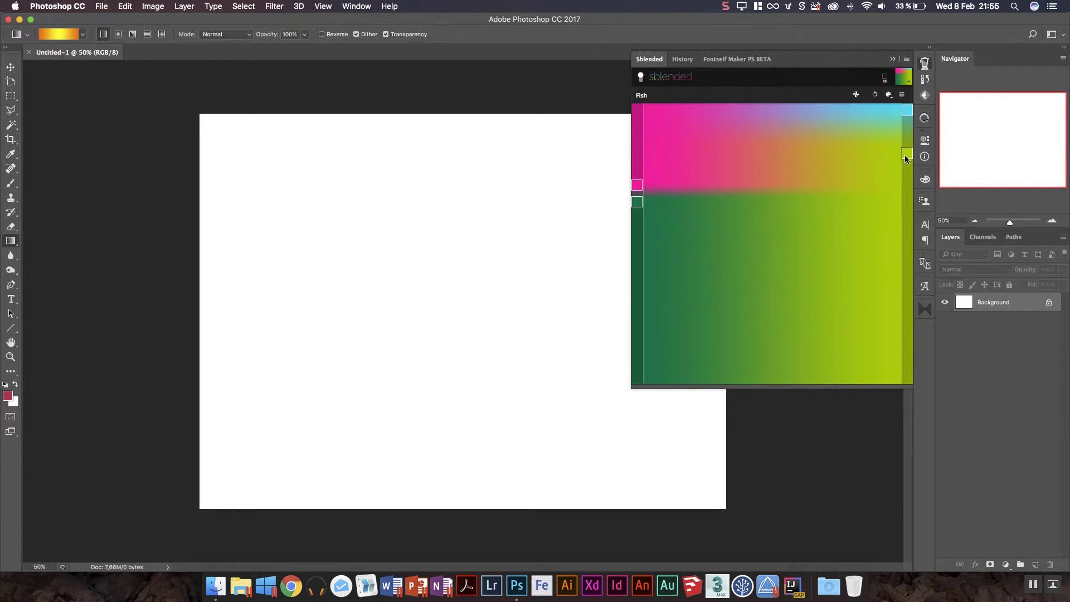
drag(904, 159, 807, 225)
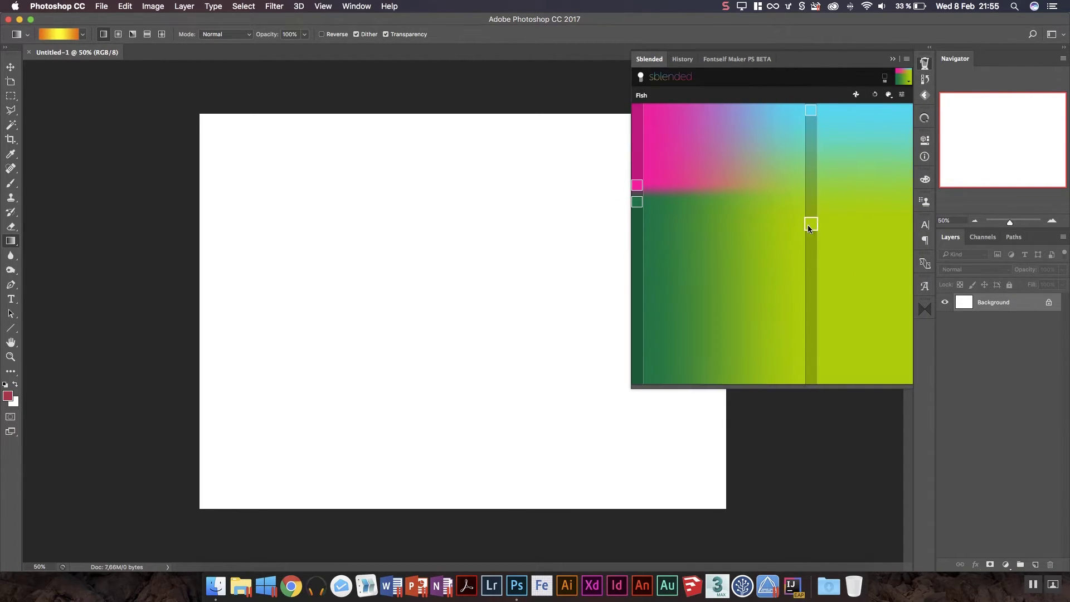
Keep rotating and randomizing until the blend is orange, purple and pink.
click(873, 97)
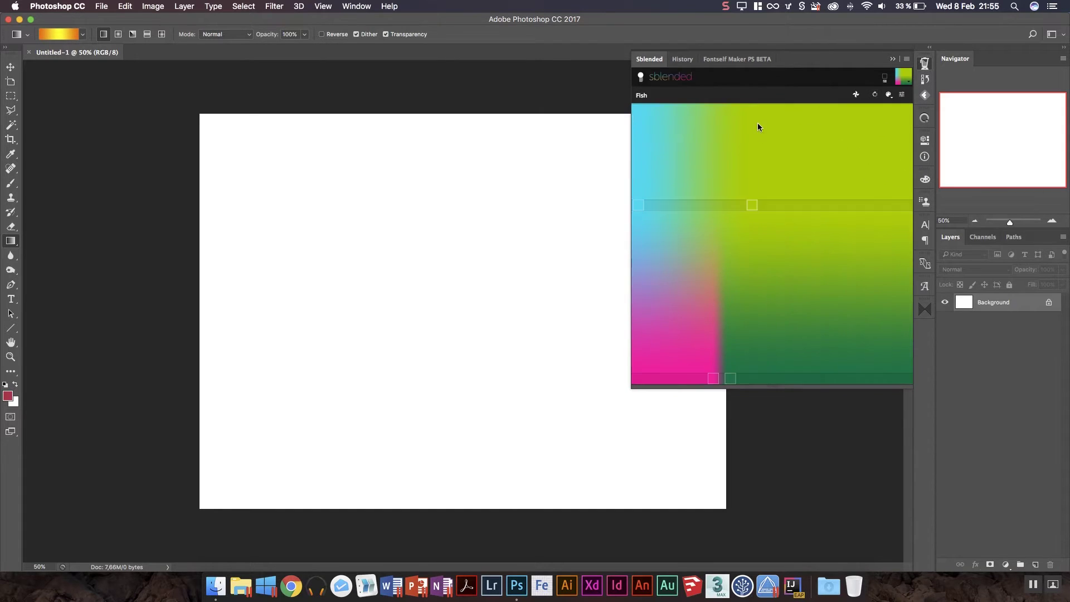
click(874, 95)
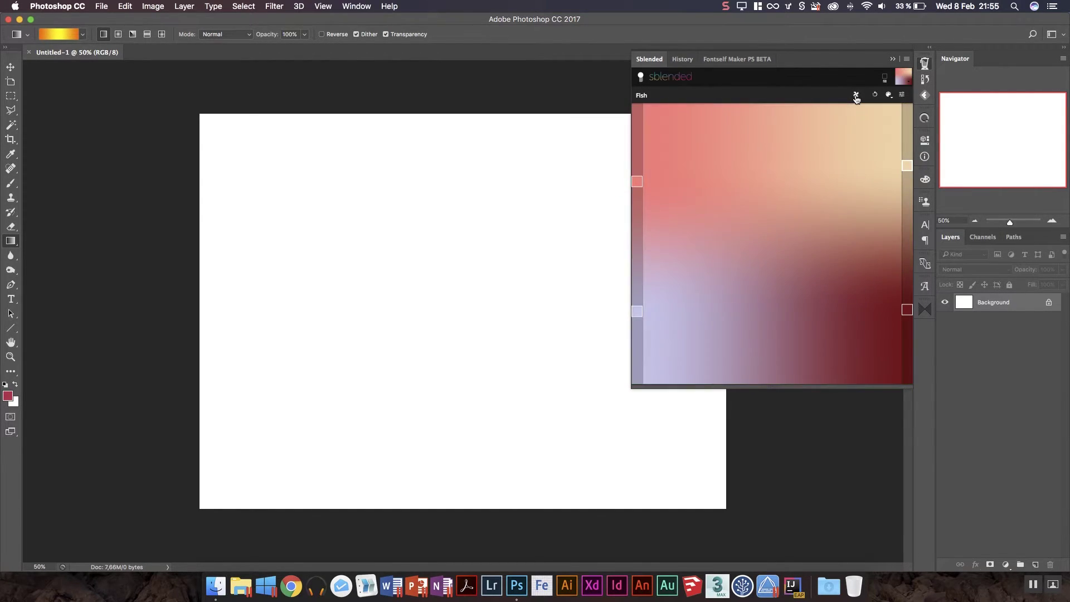
click(856, 96)
click(856, 96)
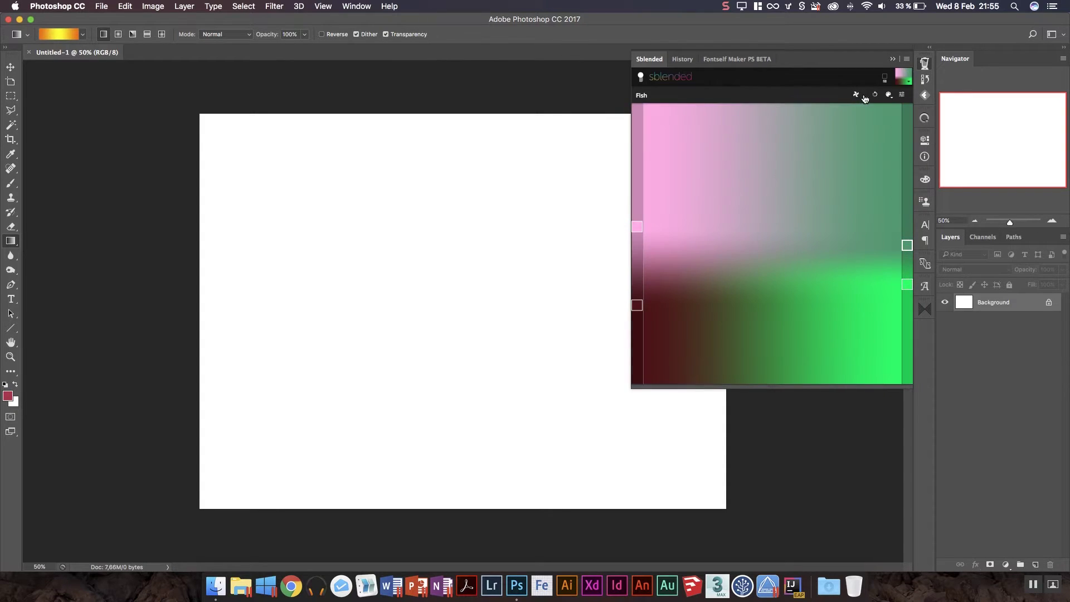
click(874, 95)
click(856, 95)
click(857, 96)
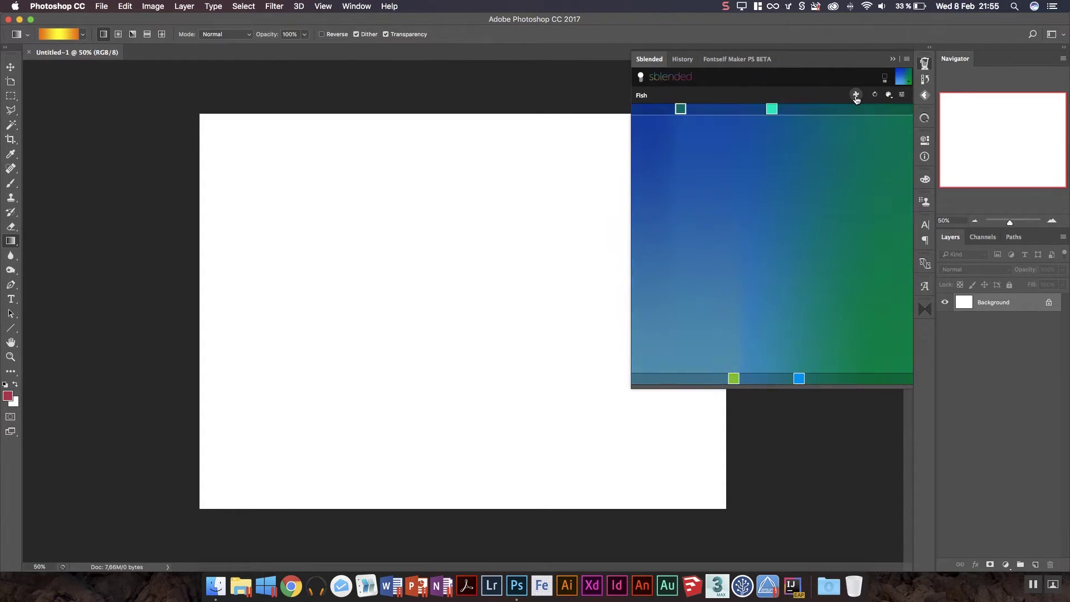
click(856, 96)
click(857, 95)
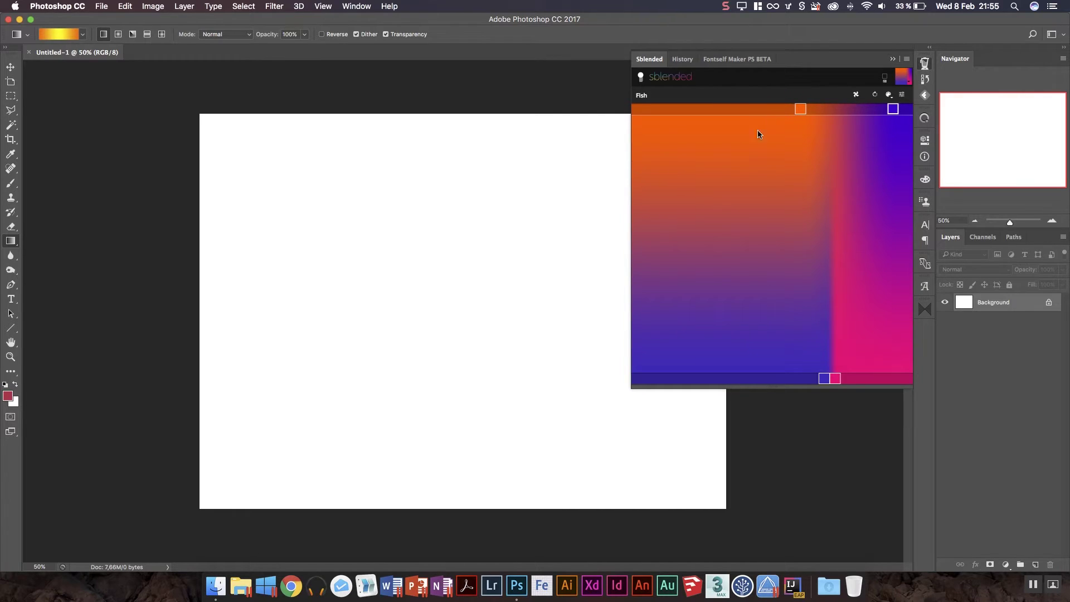
click(730, 94)
Open the saved blends library, scroll down to coral and load it in the editor.
click(903, 81)
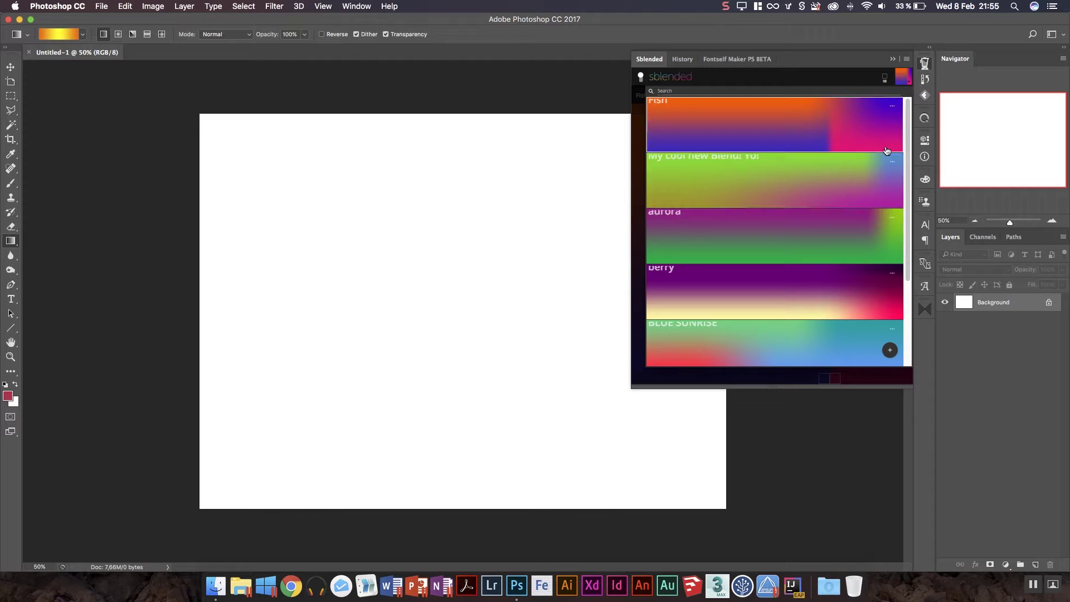
drag(911, 140, 908, 246)
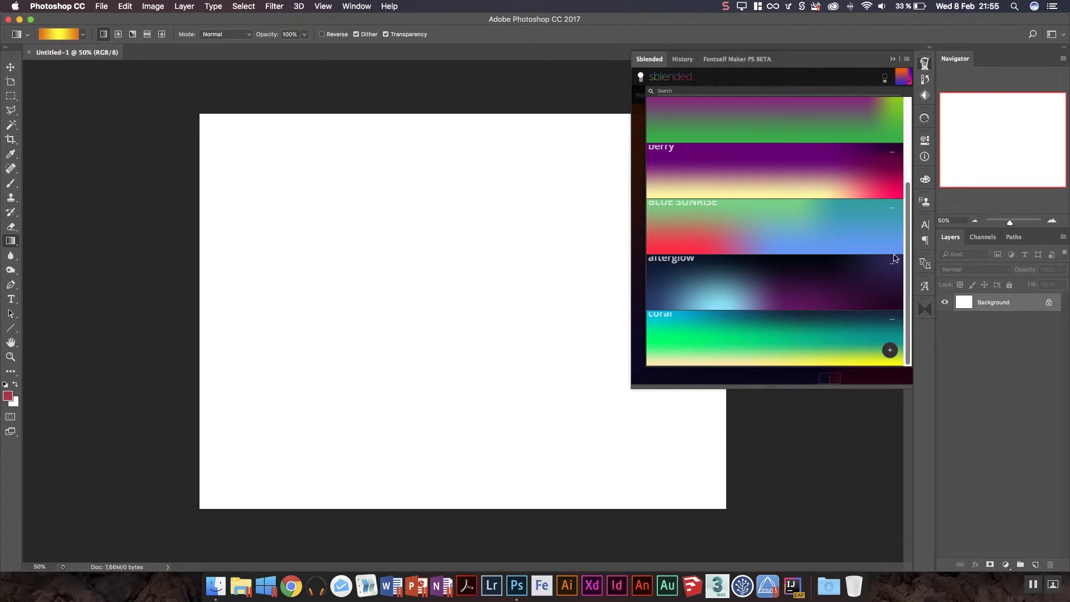
click(719, 335)
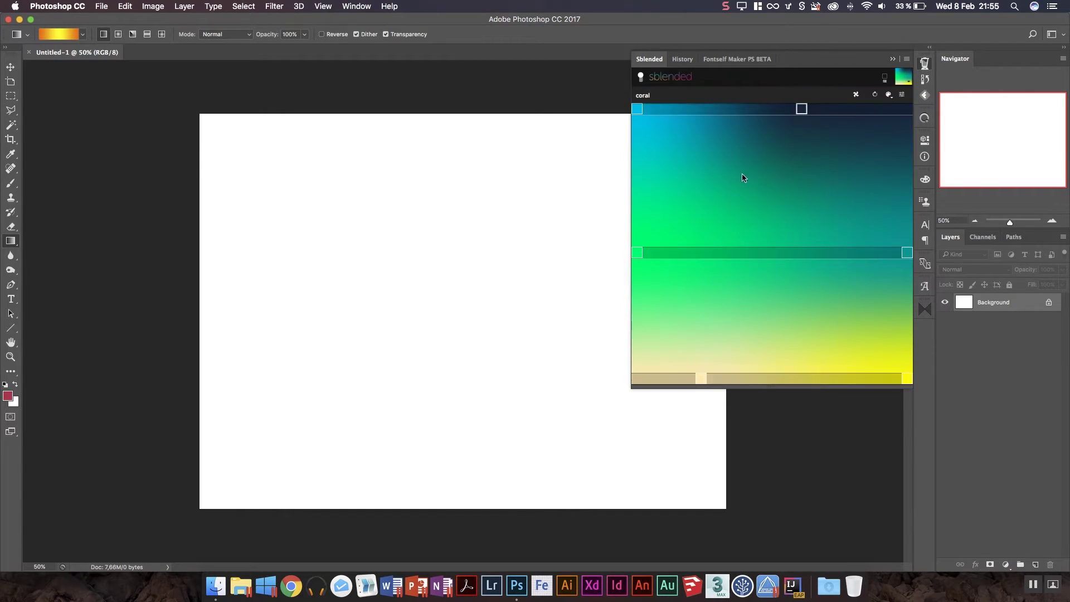
click(902, 83)
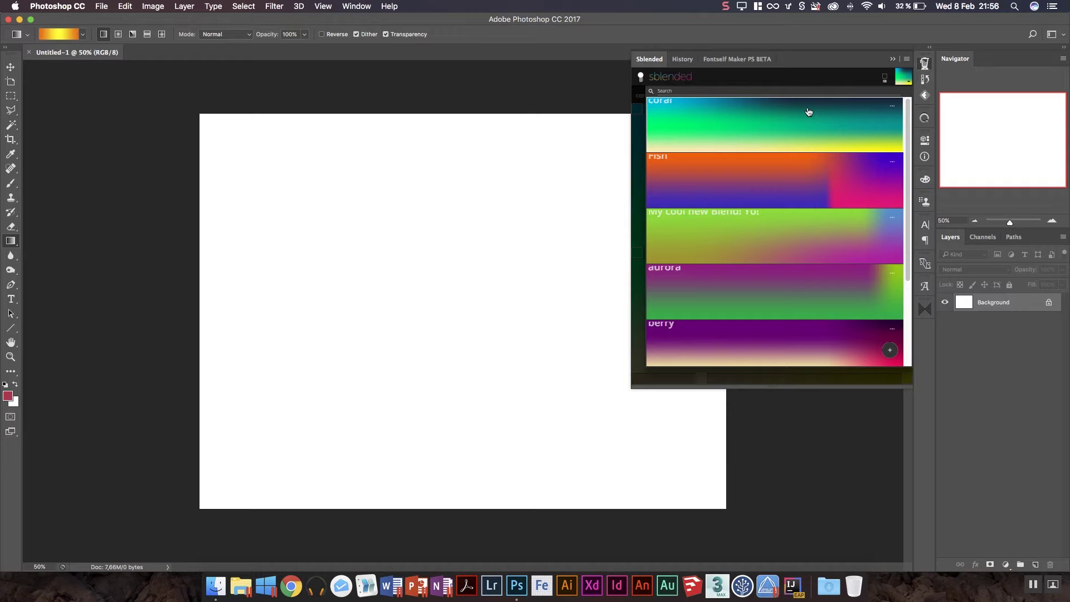
click(887, 109)
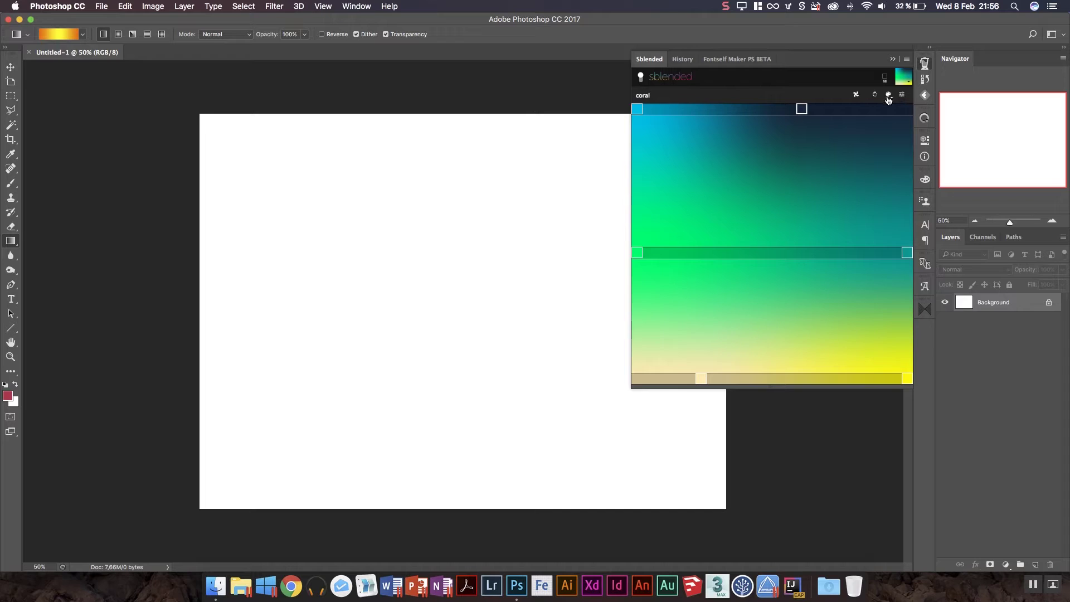
Toggle the coral blend's colour-stop handles off for a clean teal-green-yellow preview.
click(888, 96)
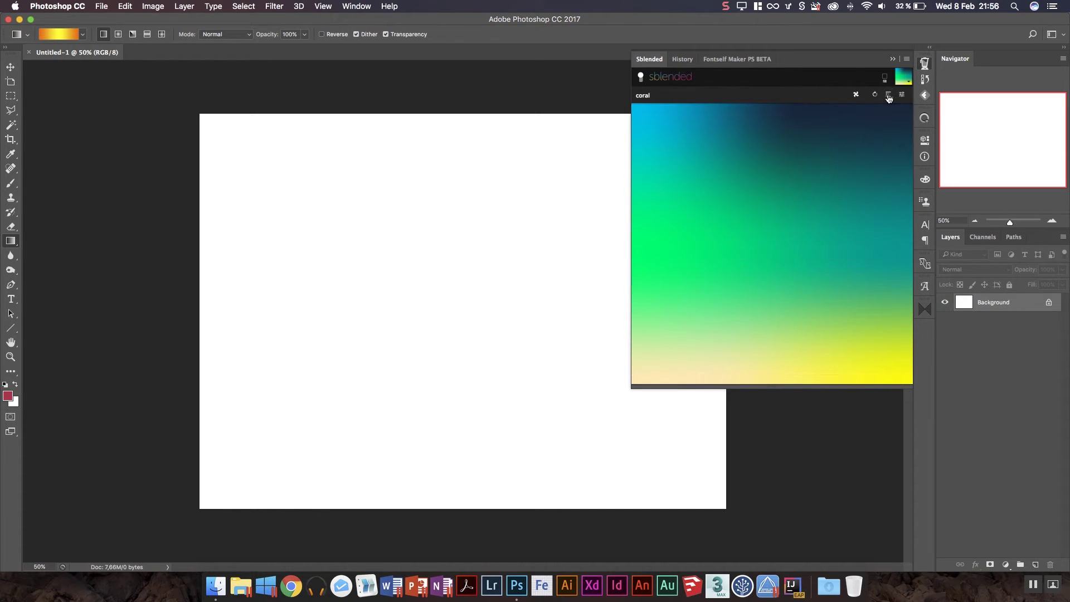
click(888, 96)
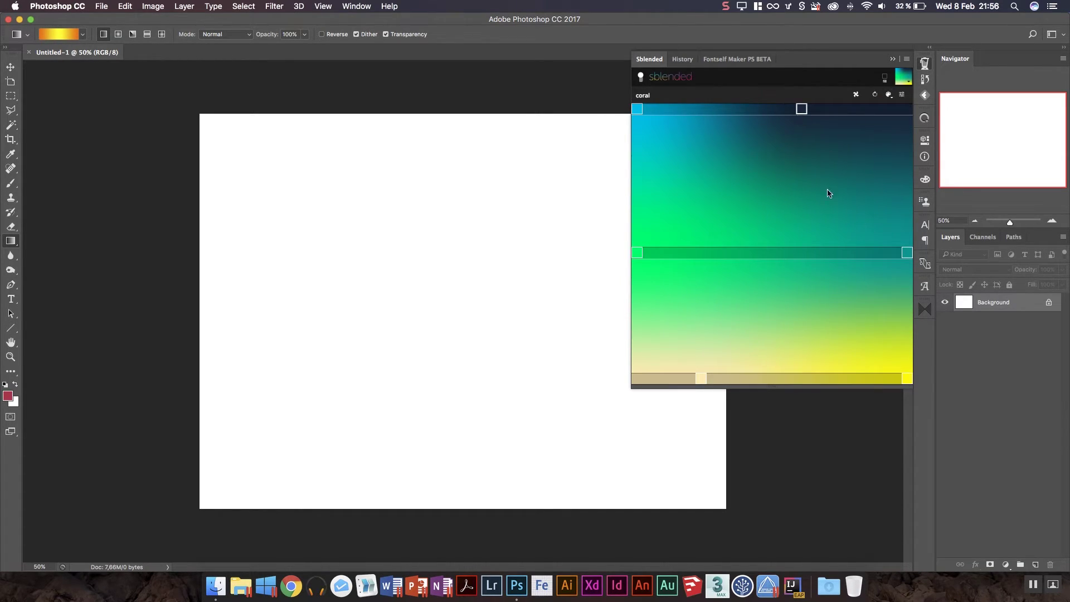
click(888, 96)
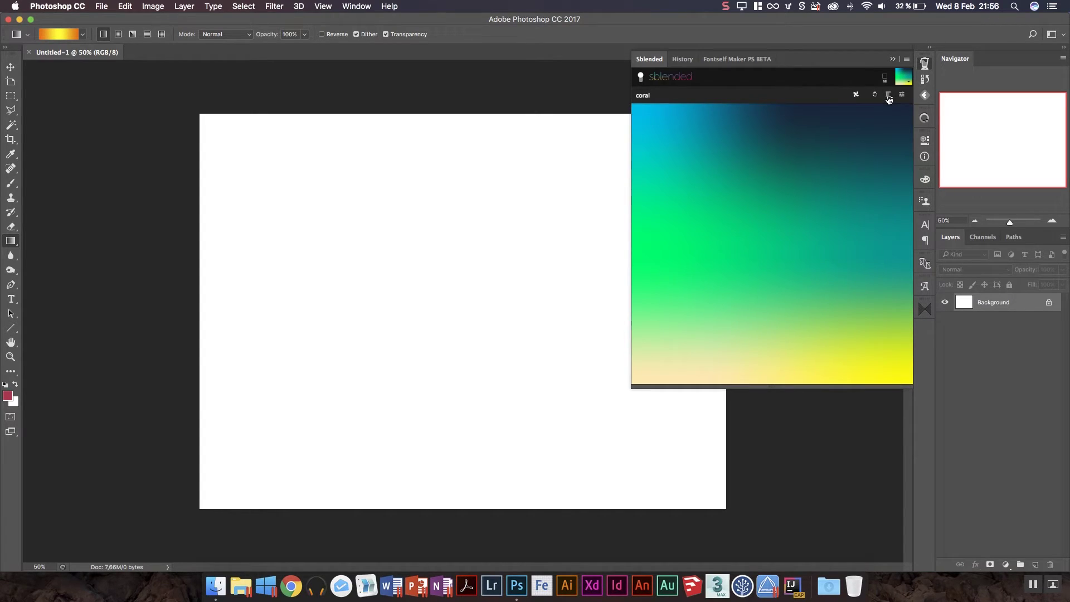
click(888, 96)
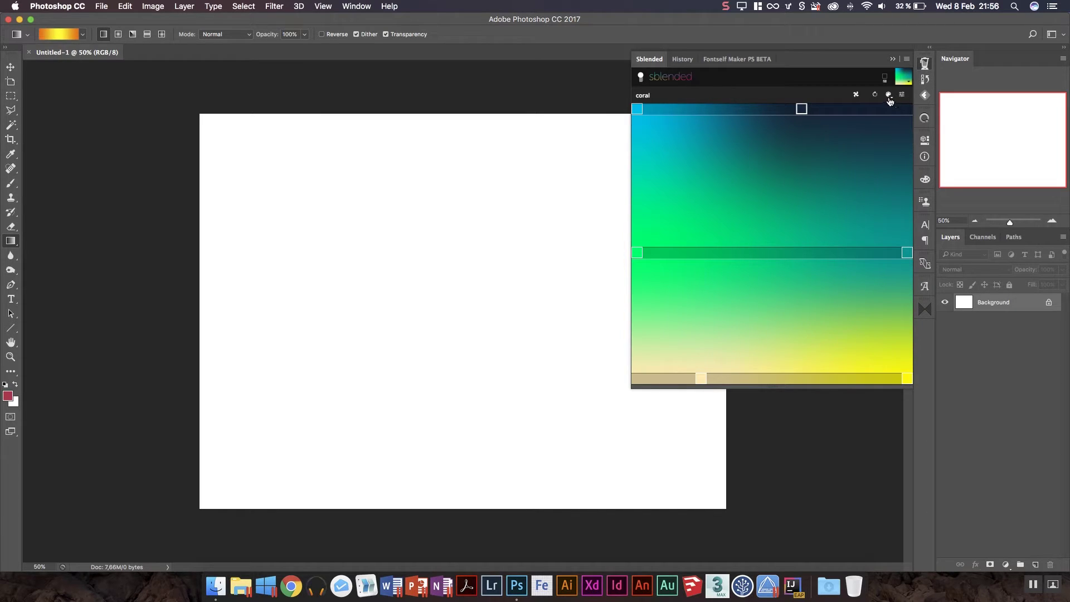
click(888, 96)
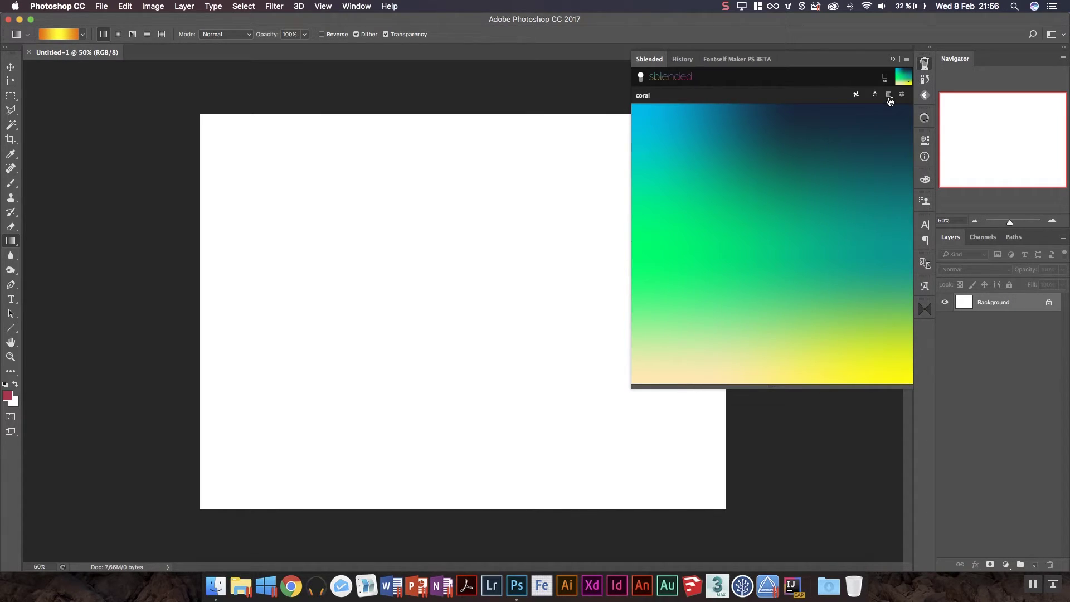
click(889, 98)
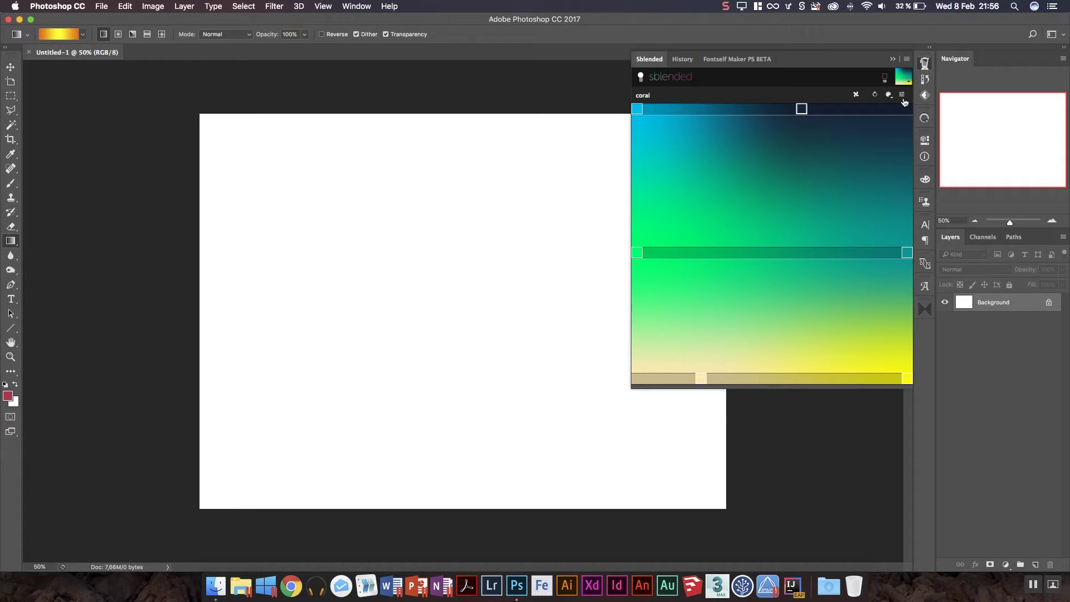
click(901, 95)
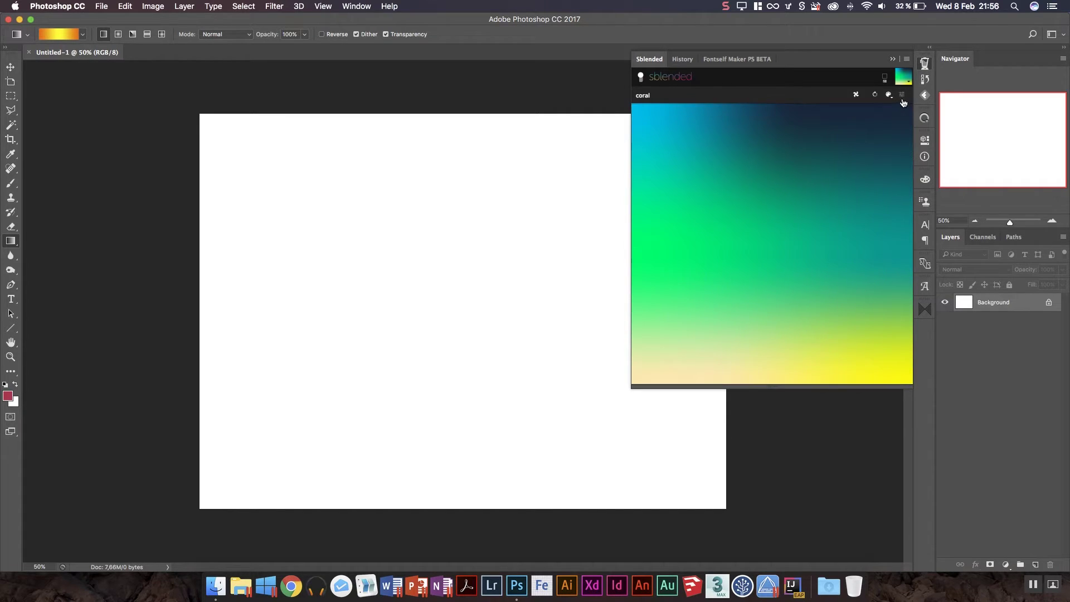
Show the colour-stop handles, check the gradient presets, and reload coral from the saved blends.
click(902, 95)
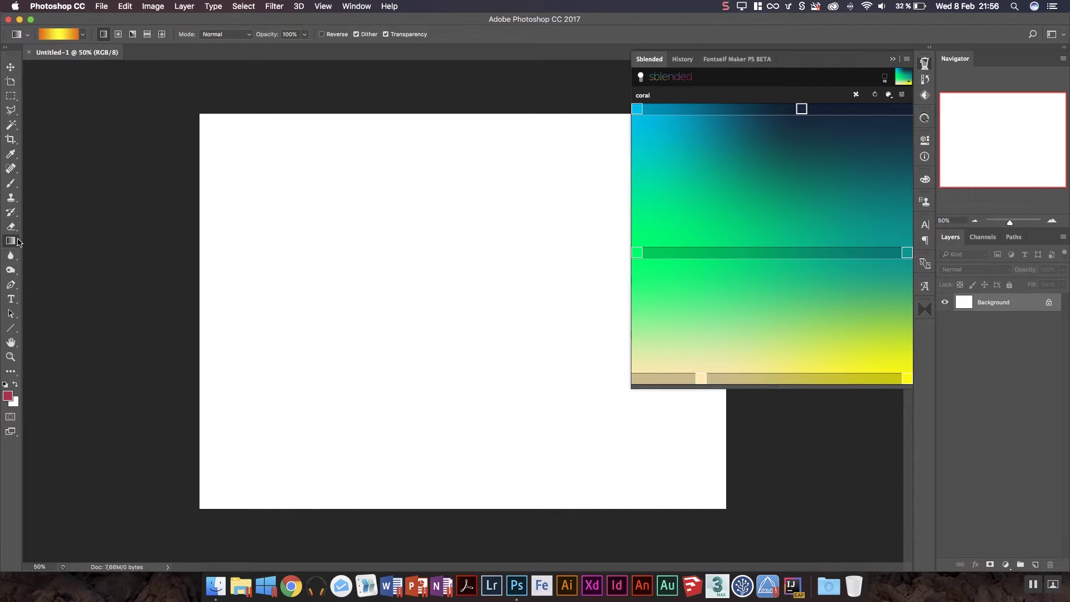
click(83, 34)
click(84, 34)
click(903, 92)
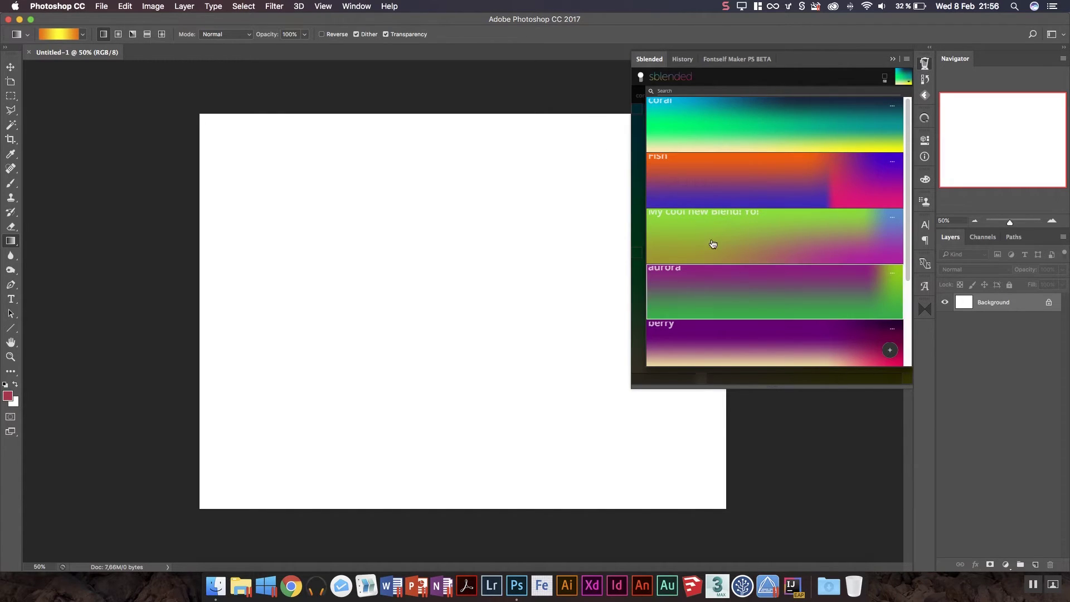
click(847, 108)
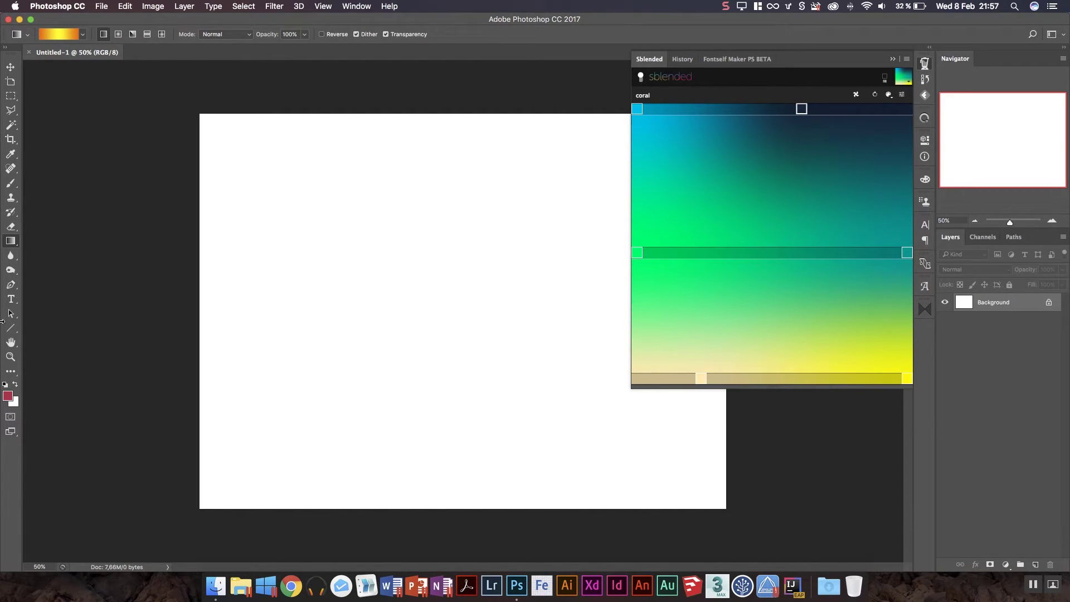
Apply the coral gradient across the canvas, finishing with a top-left to bottom-right drag.
drag(229, 239, 612, 471)
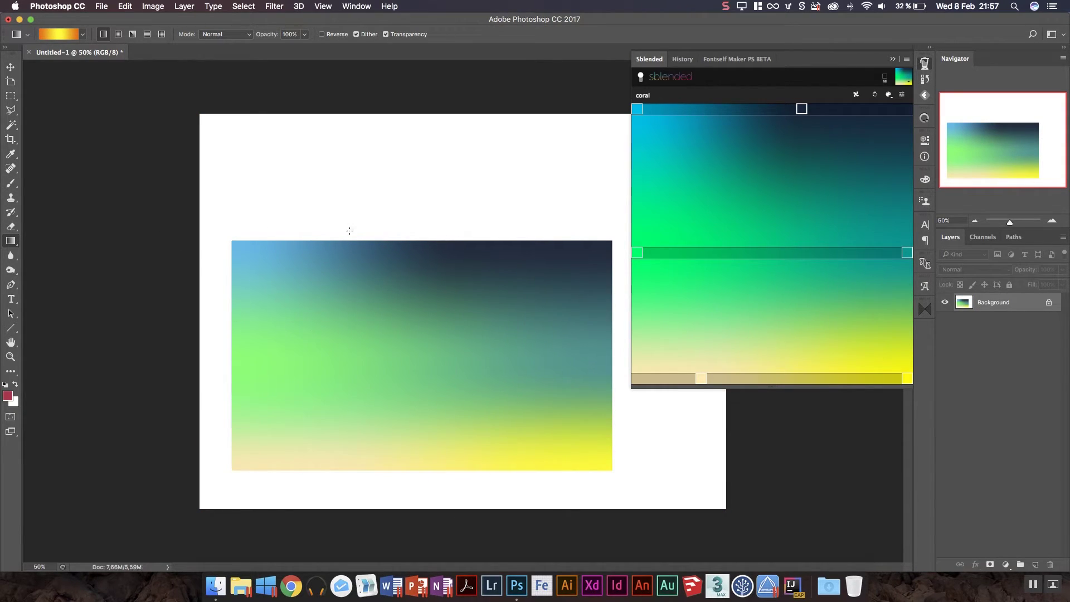
key(super+z)
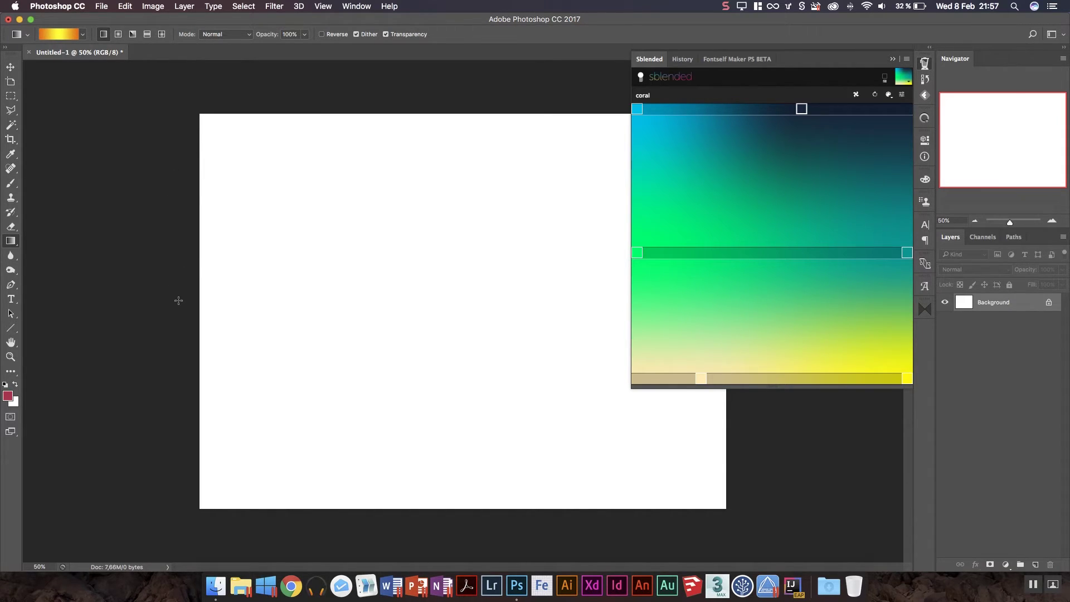
drag(183, 299, 864, 332)
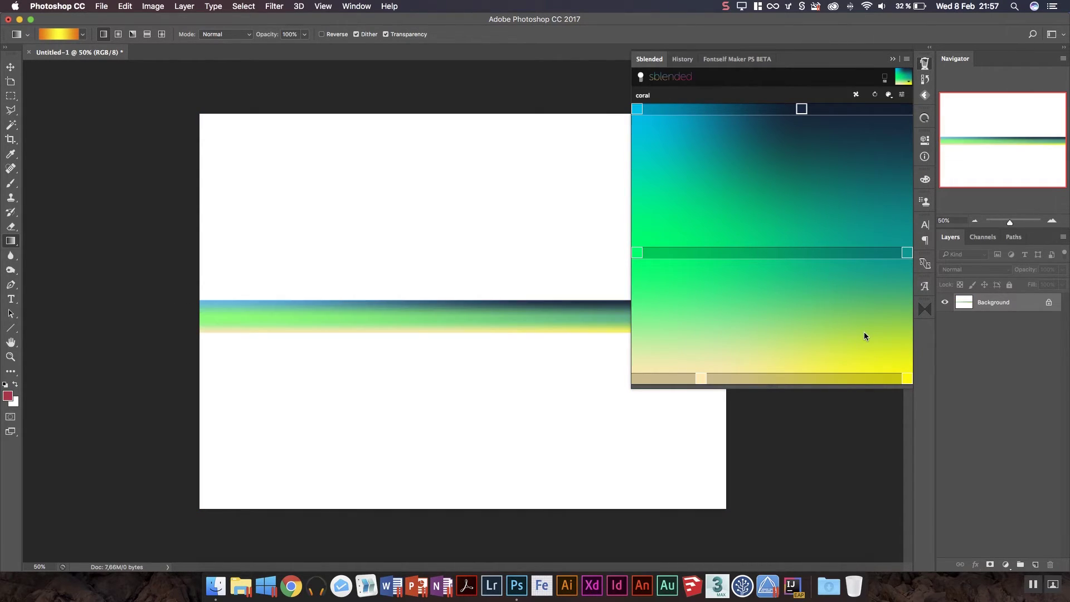
drag(186, 104, 772, 537)
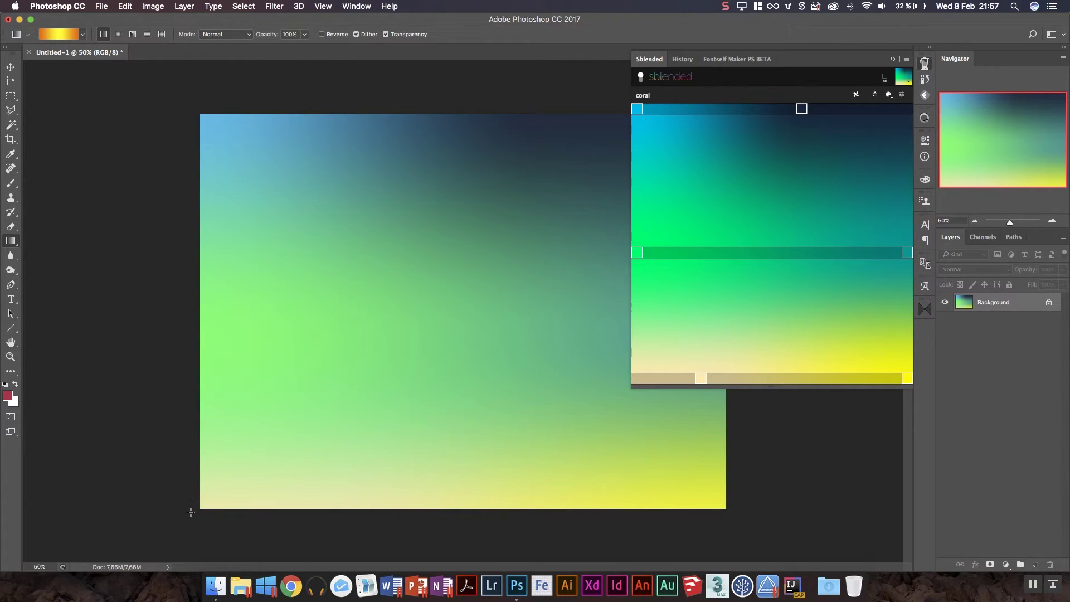
Try vertical and diagonal coral gradient drags, undoing the unwanted attempts.
drag(189, 513, 805, 98)
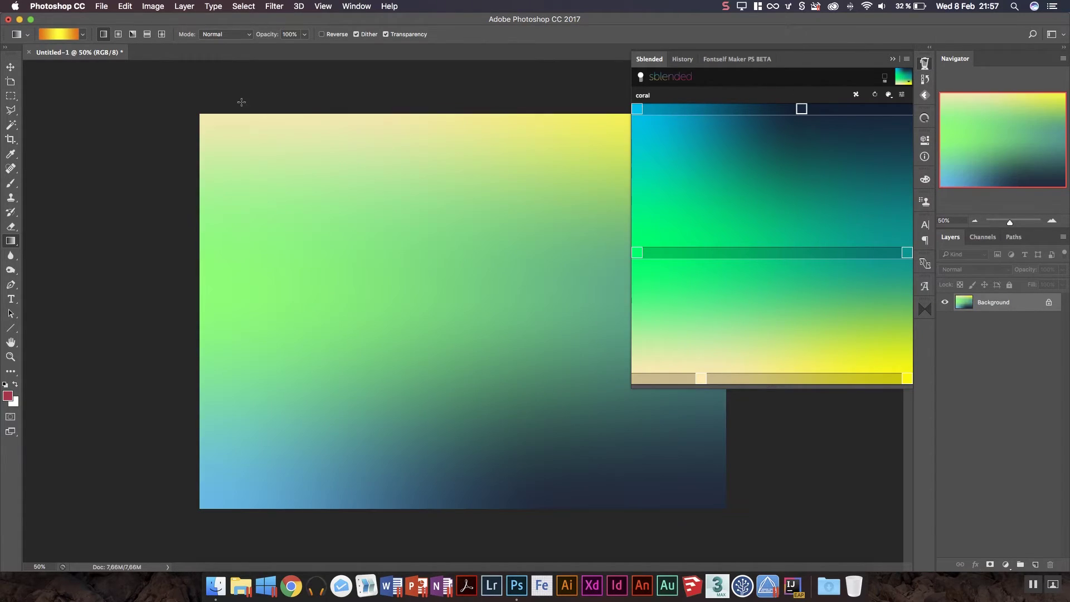
drag(362, 100, 430, 560)
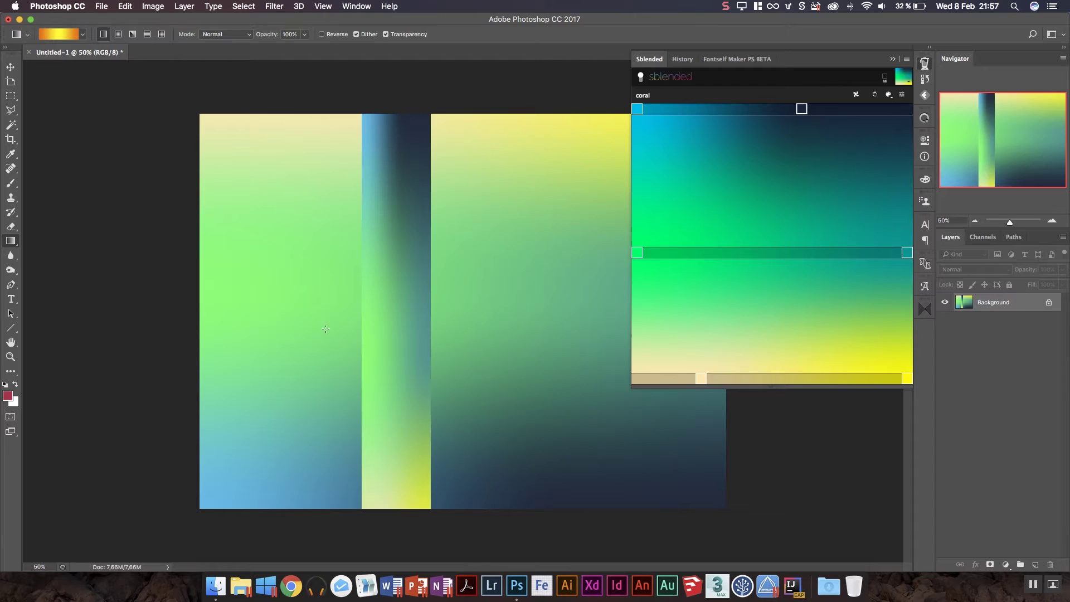
key(super+z)
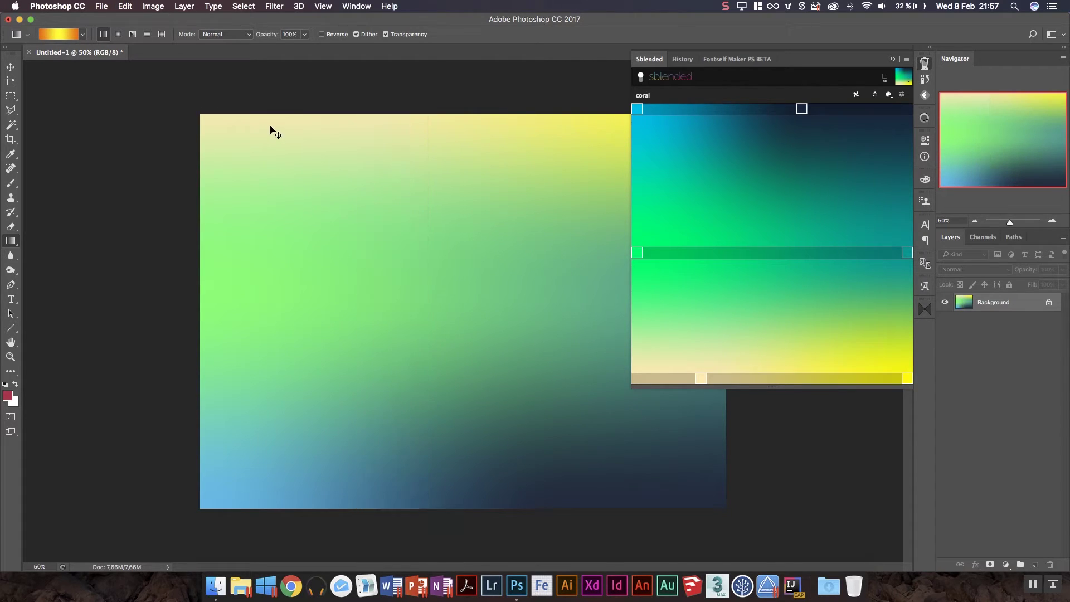
drag(330, 135, 337, 545)
key(super+z)
drag(194, 105, 787, 557)
key(super+z)
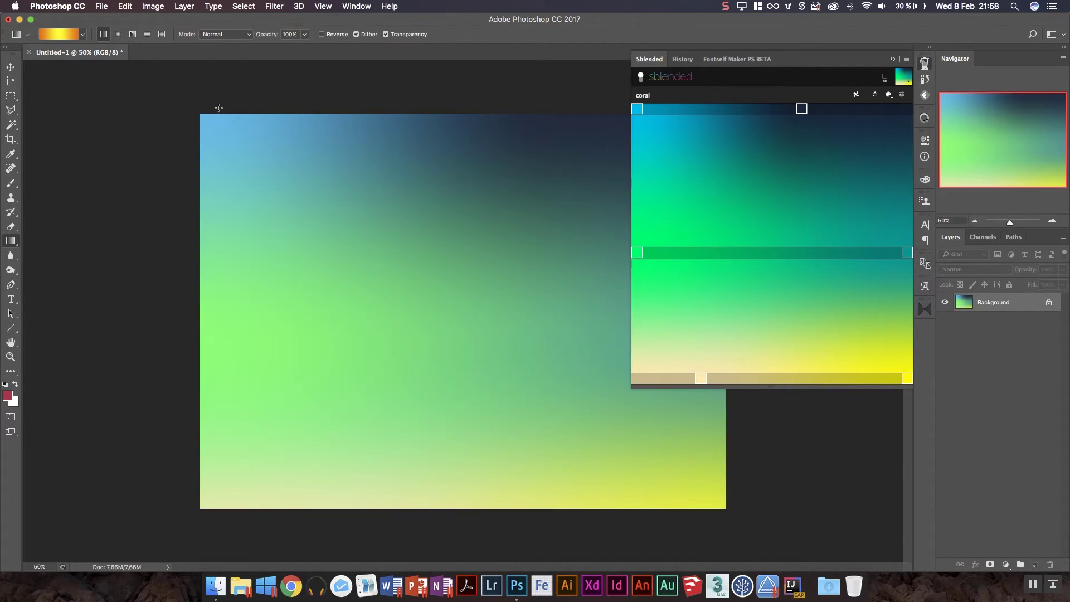
drag(199, 112, 789, 534)
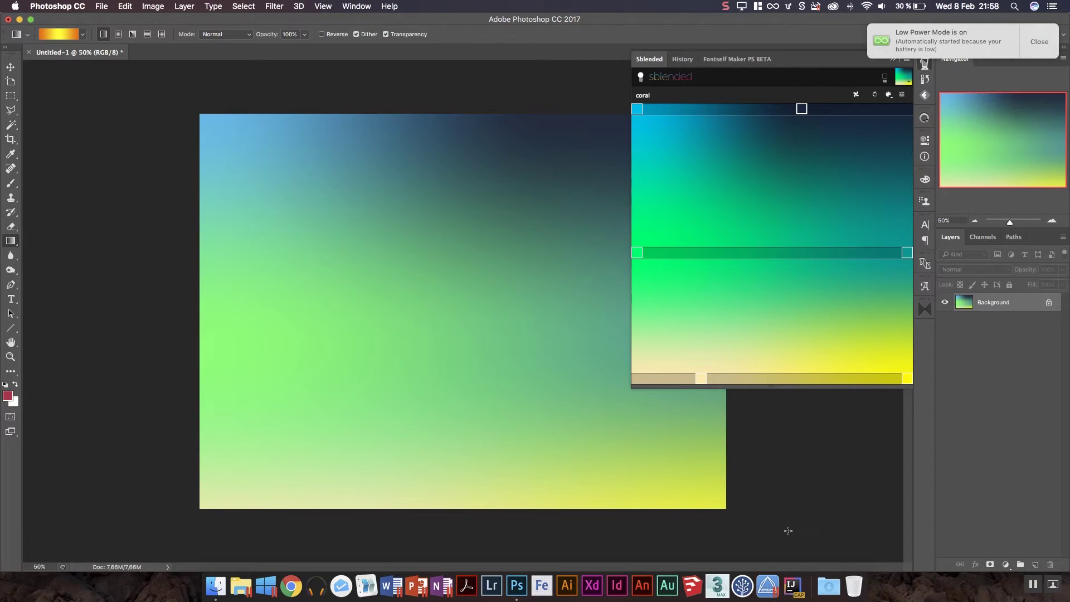
Dismiss the low power notification and redraw the gradient from below the lower-left corner toward top-right.
key(XF86MonBrightnessUp)
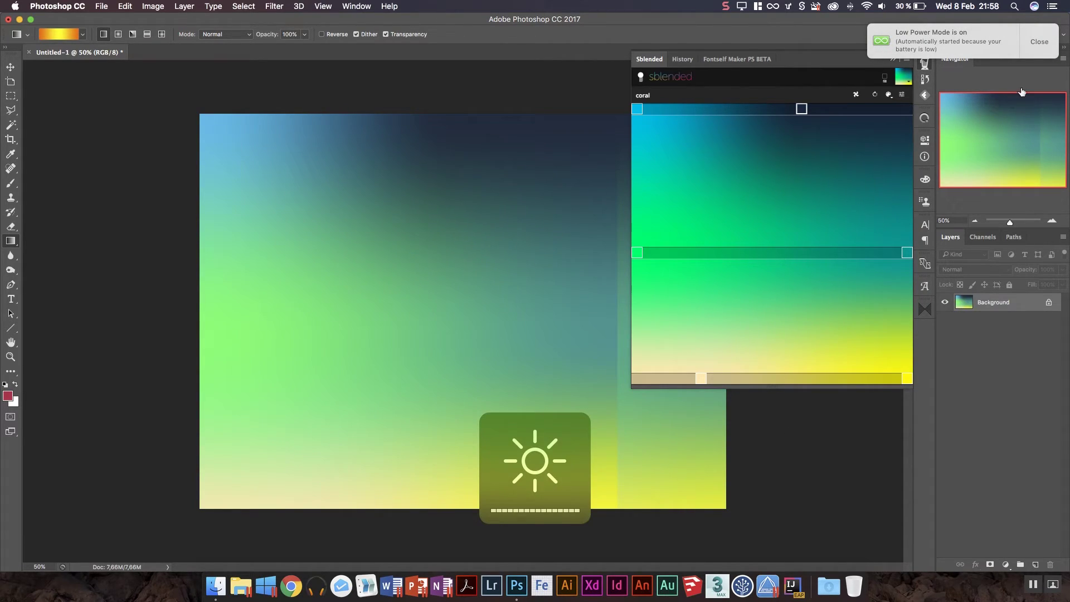
click(1037, 45)
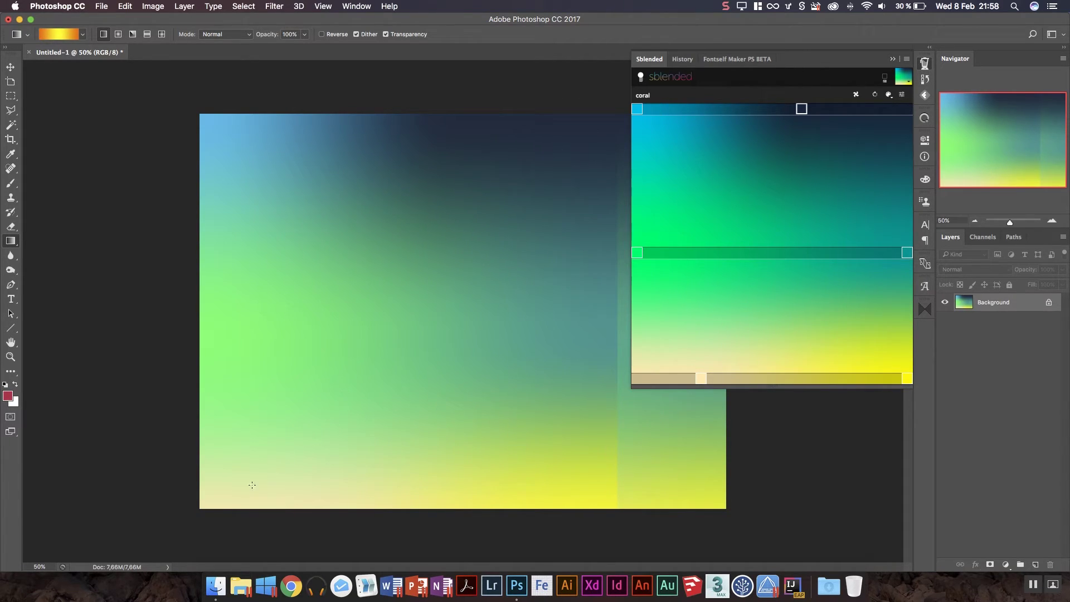
drag(218, 500, 844, 93)
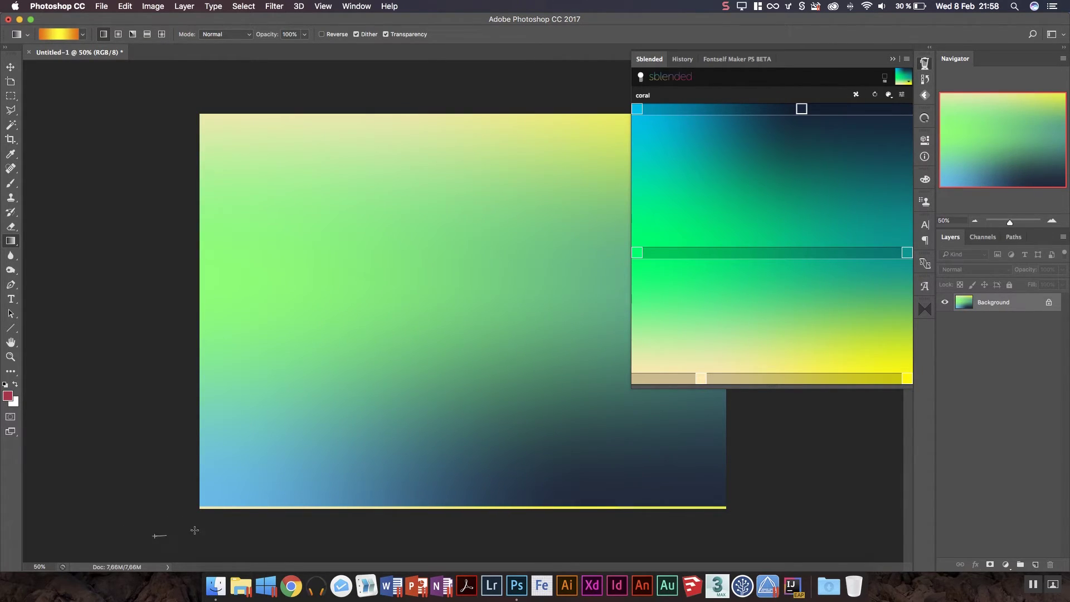
drag(155, 536, 809, 95)
Open the Color Lifter! extension from Window > Extensions, then close it.
click(362, 7)
mouse_move(390, 47)
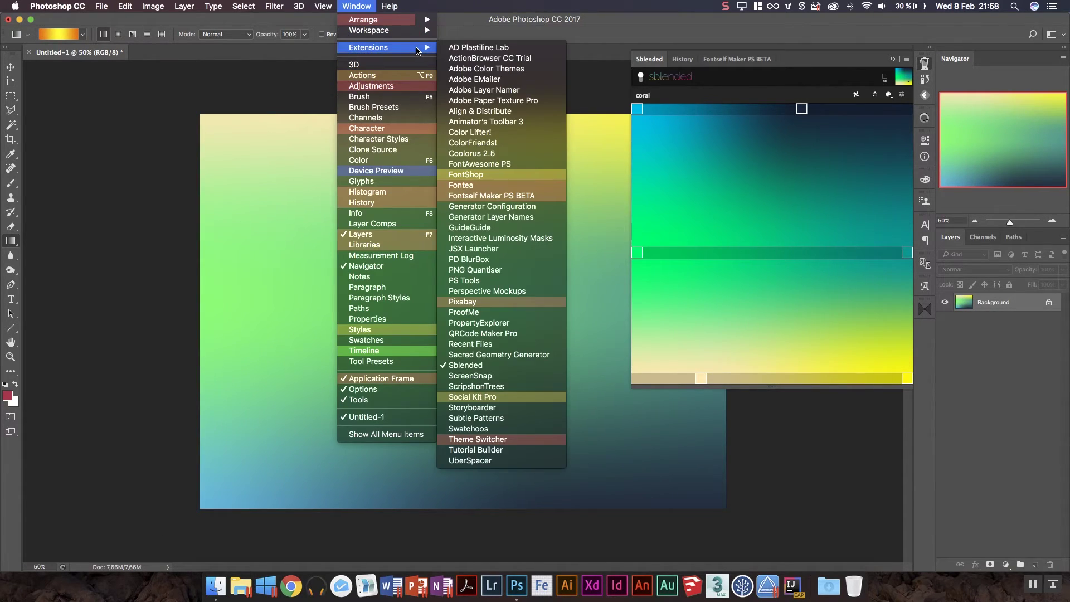
click(482, 132)
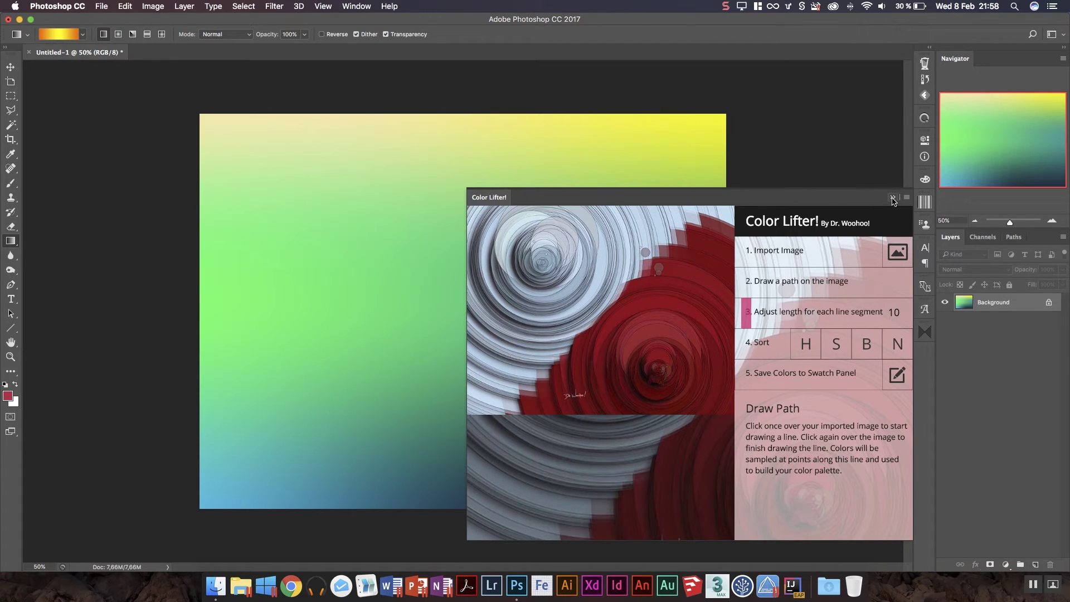
click(892, 198)
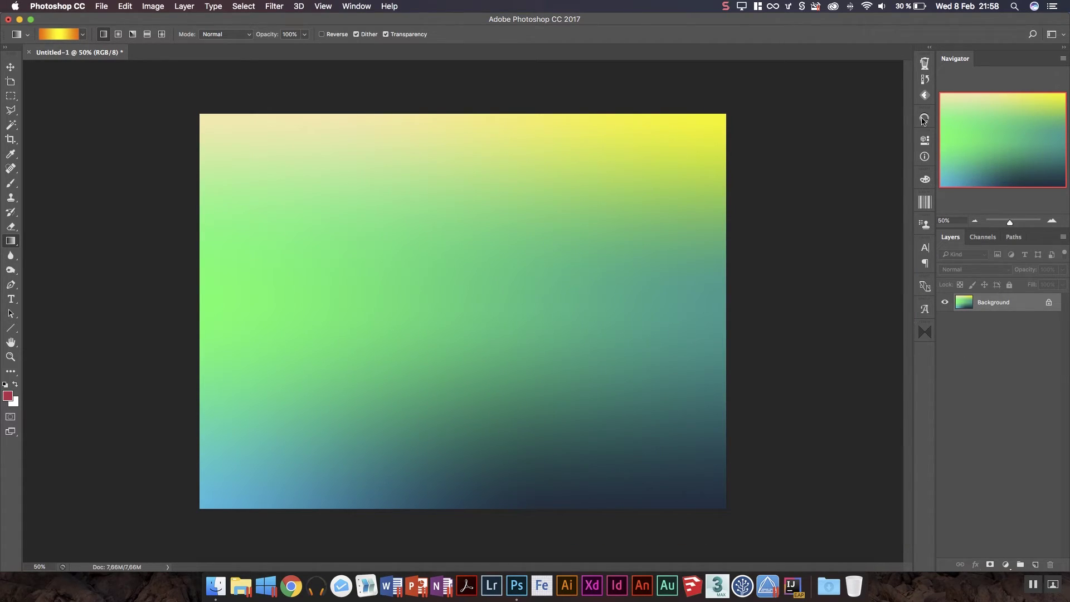
Expand the Sblended panel from the right-hand dock to show the coral blend.
click(925, 62)
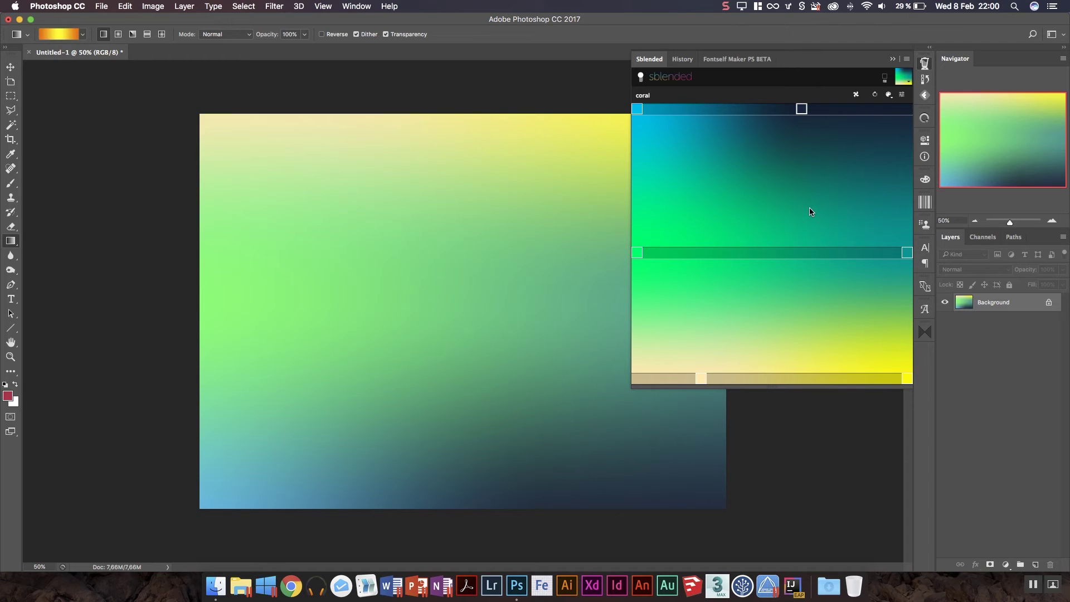
Browse the saved Sblended blends list and close it, keeping coral loaded.
click(904, 79)
click(893, 81)
click(886, 82)
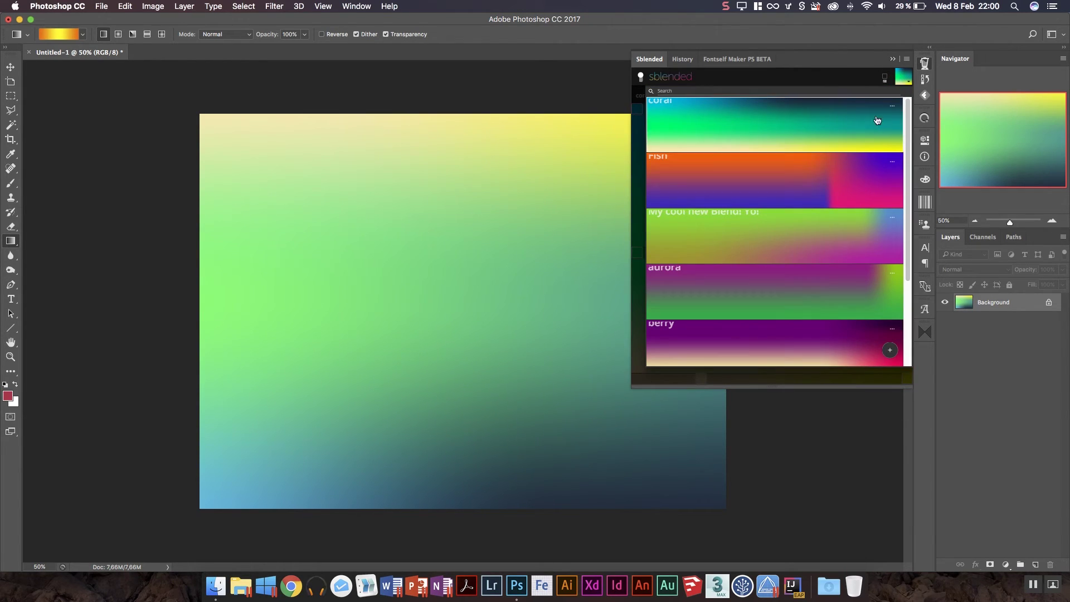
scroll(905, 133, down, 5)
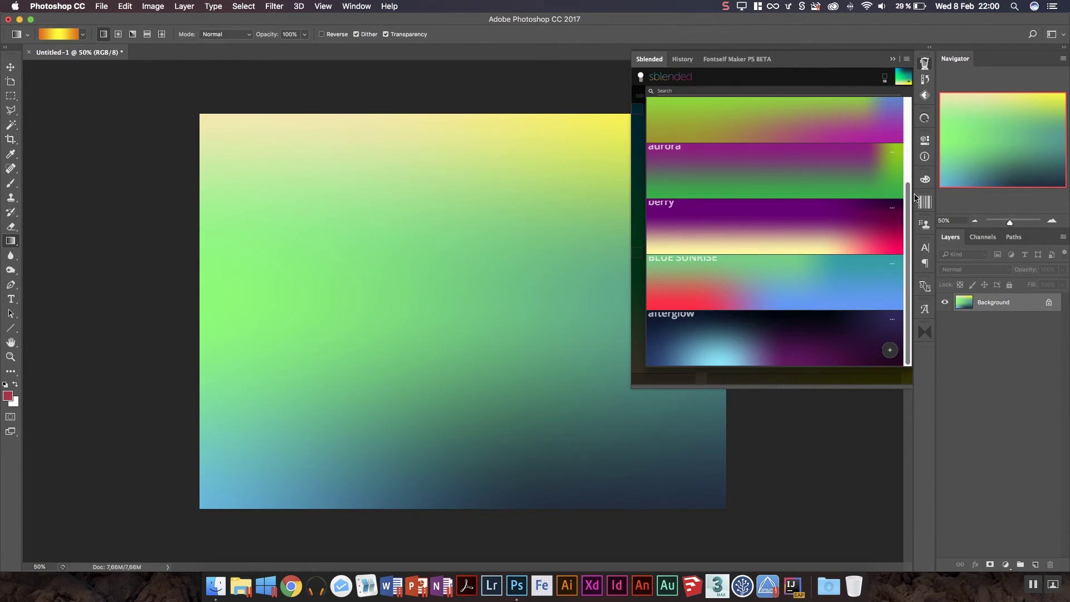
scroll(908, 131, up, 5)
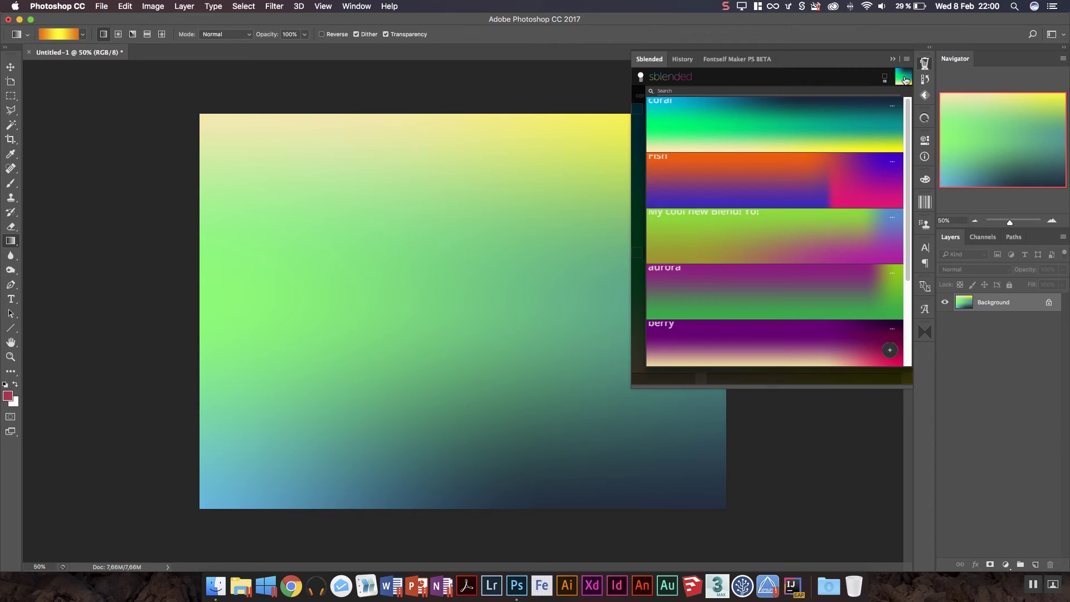
click(905, 79)
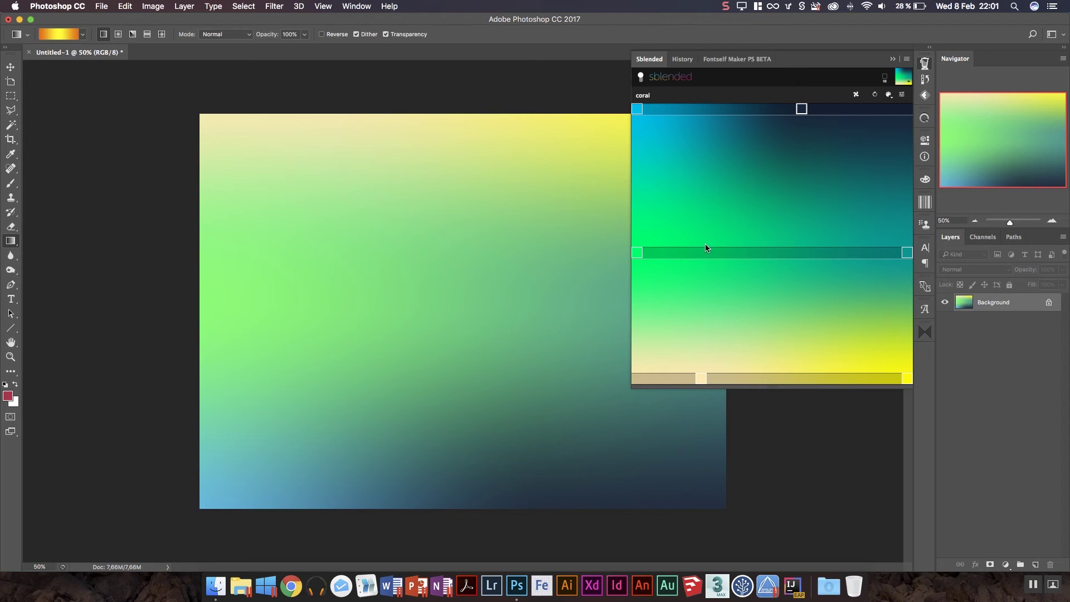
Open Adobe Color Themes and drag the magenta marker round to cyan.
click(360, 6)
mouse_move(394, 34)
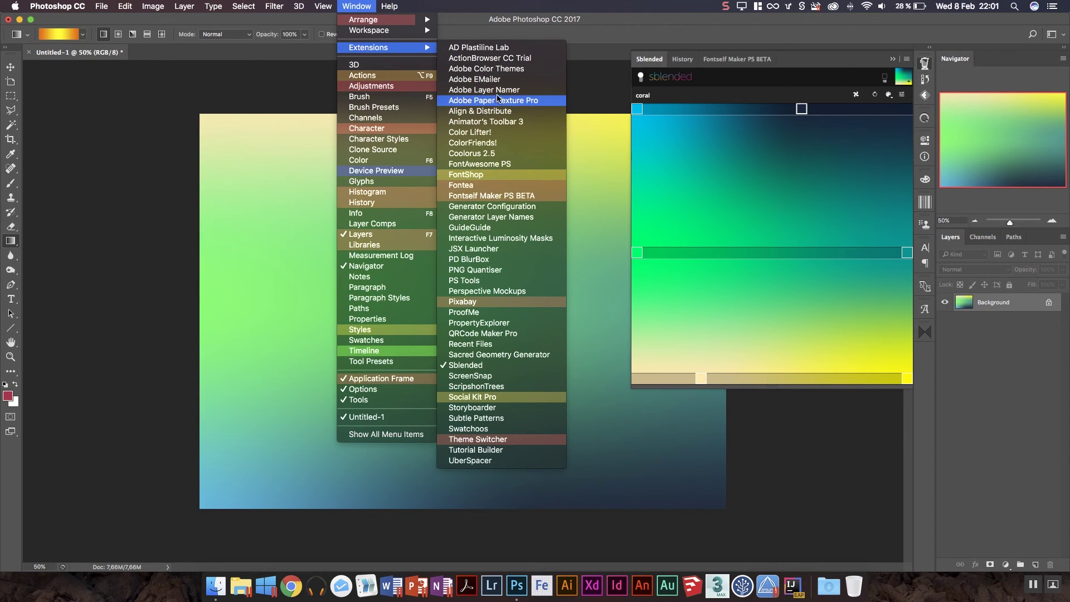
click(513, 69)
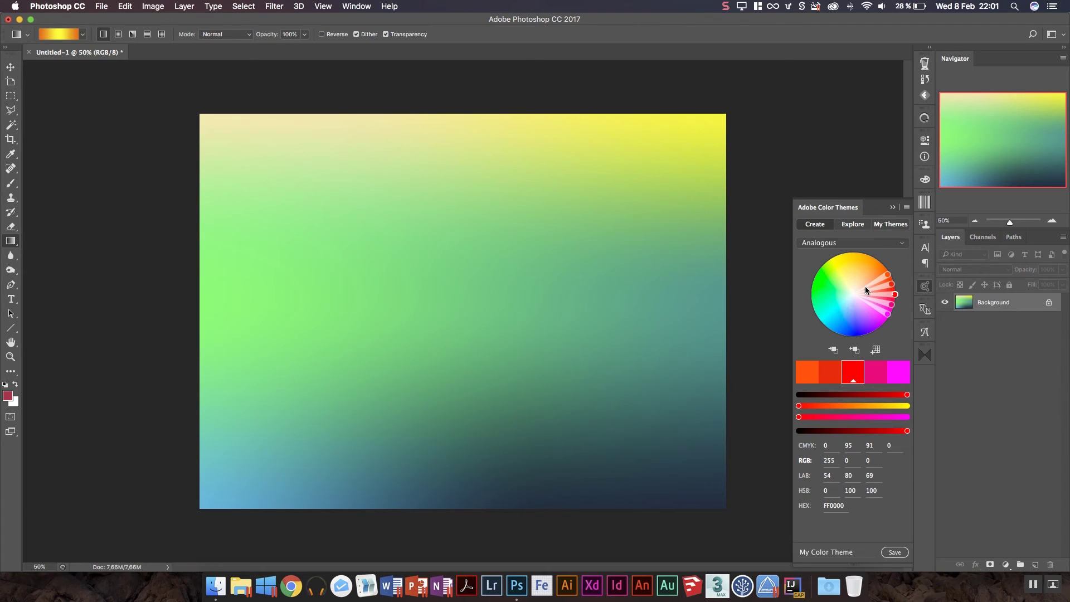
click(888, 314)
drag(888, 314, 828, 328)
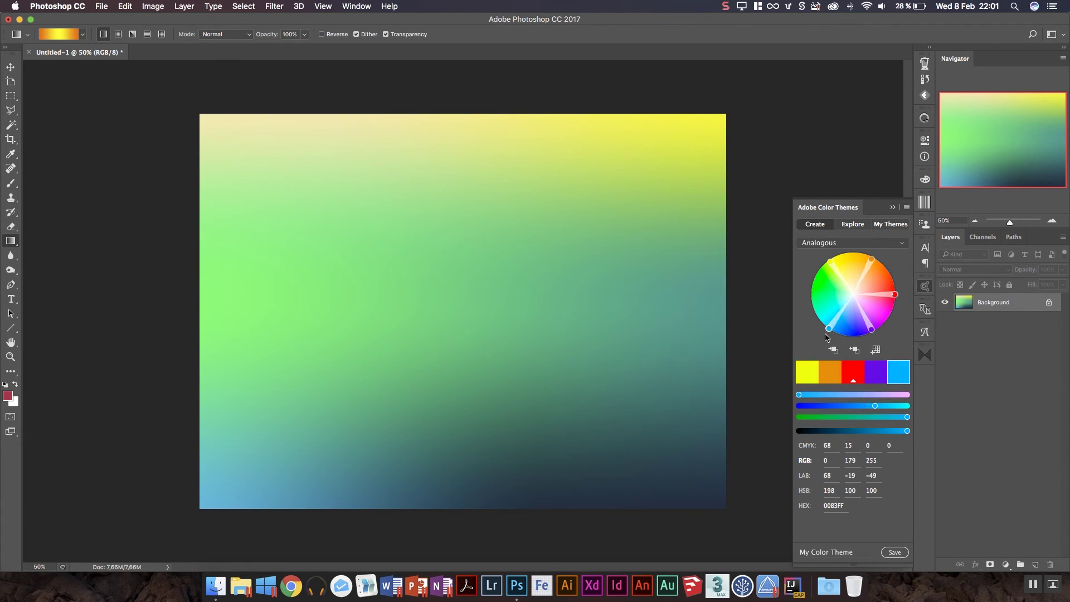
Browse the Explore and My Themes tabs, then return to the Sblended coral blend.
click(853, 224)
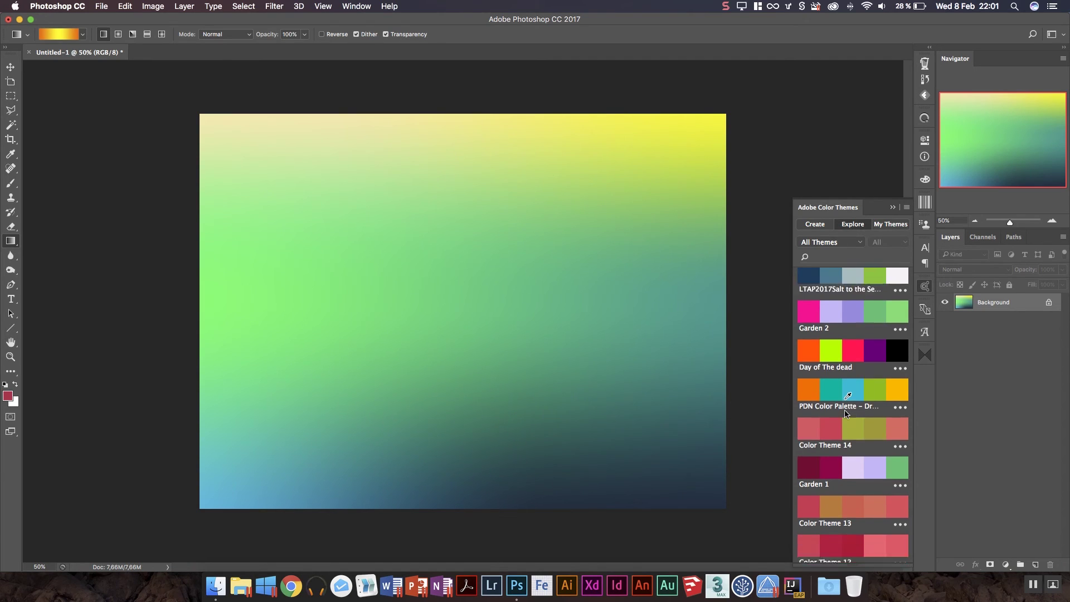
scroll(847, 368, down, 10)
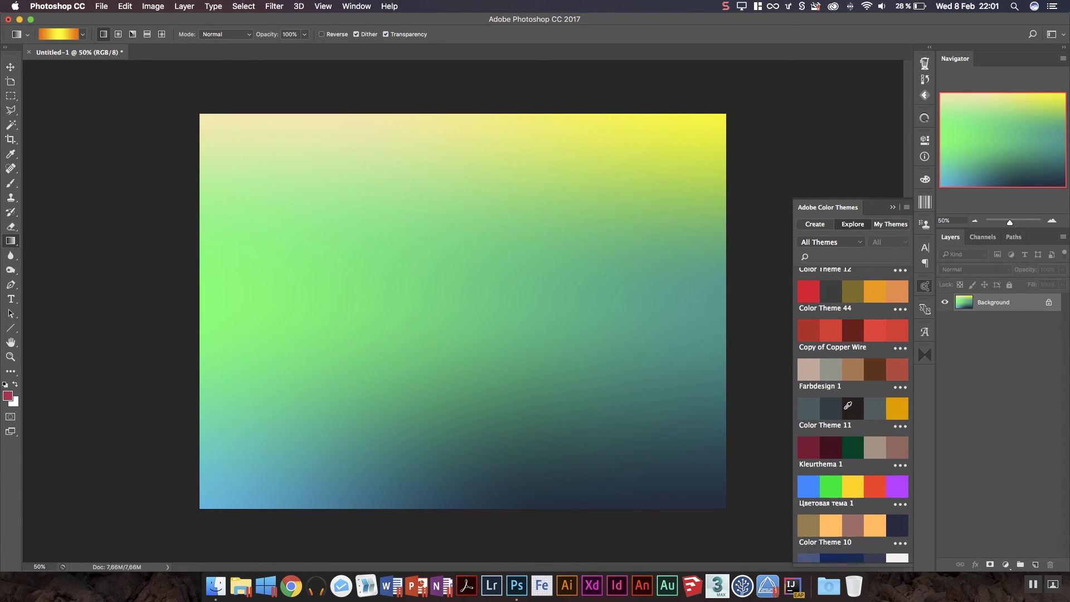
click(890, 225)
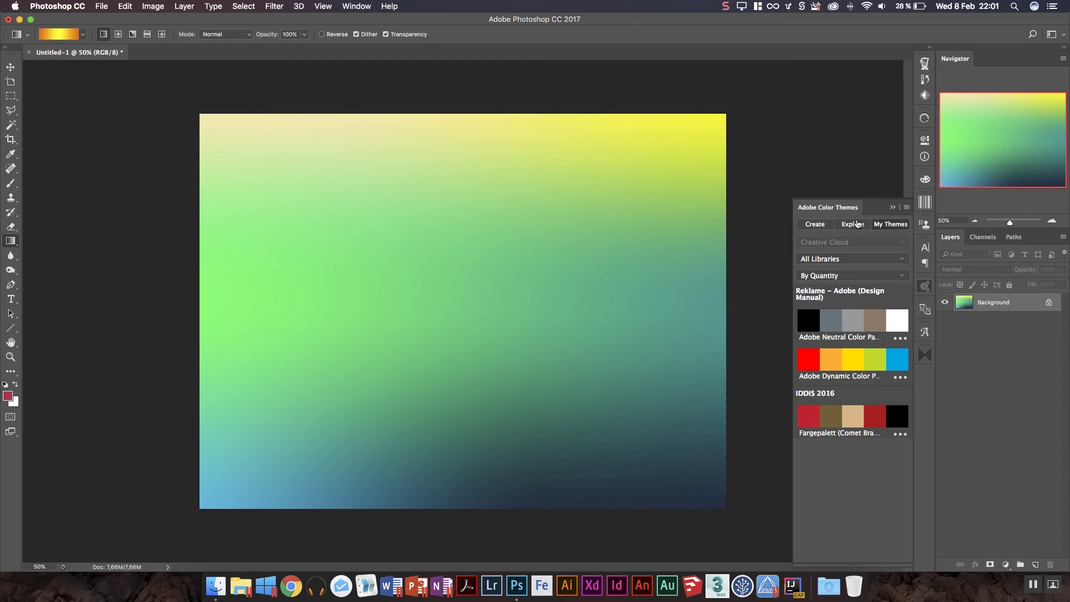
click(856, 224)
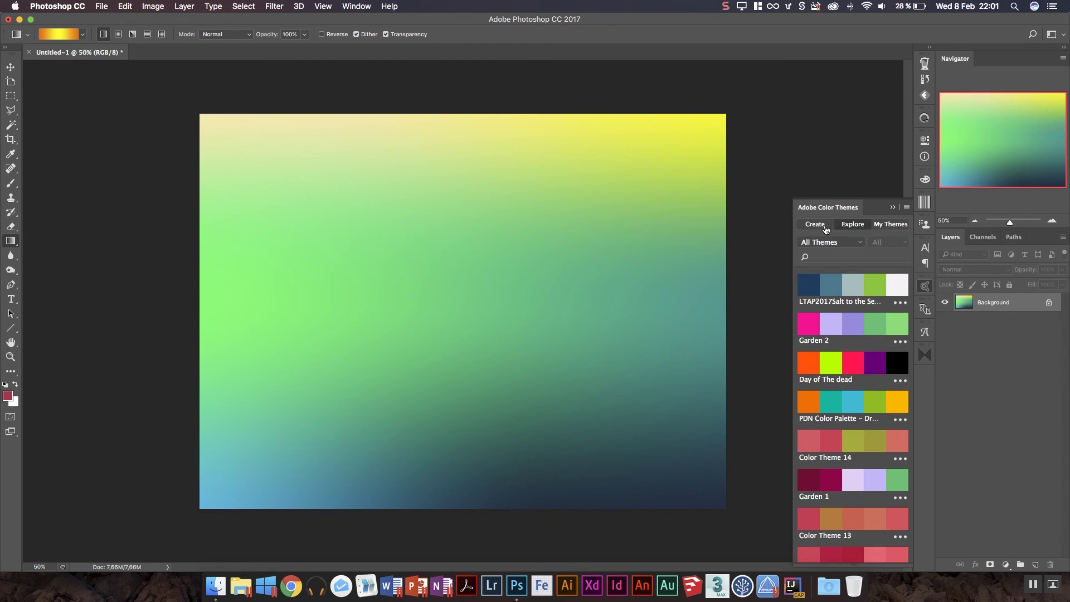
click(825, 228)
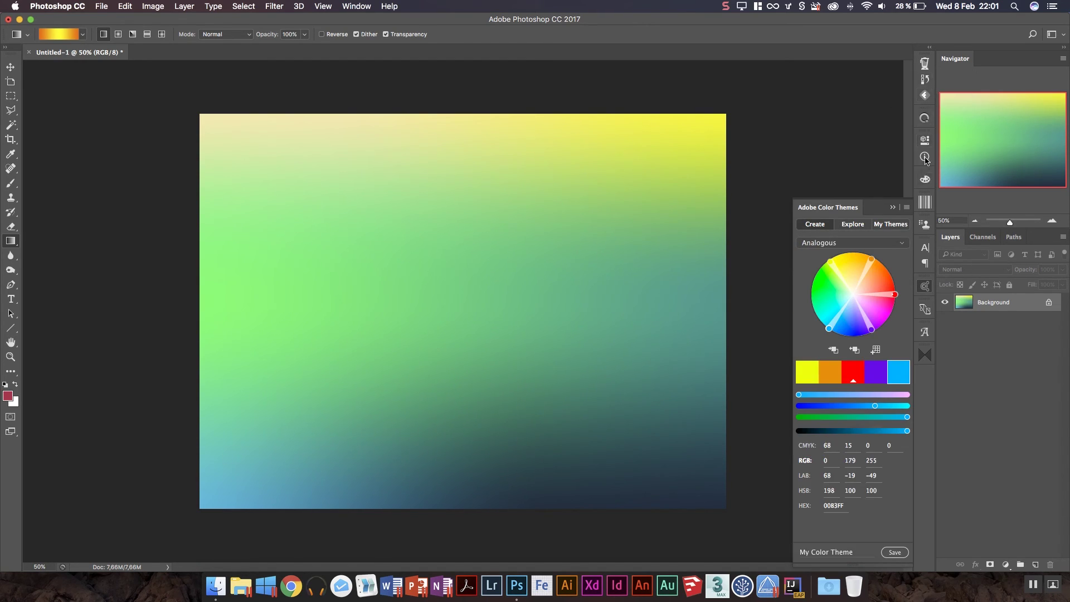
click(924, 64)
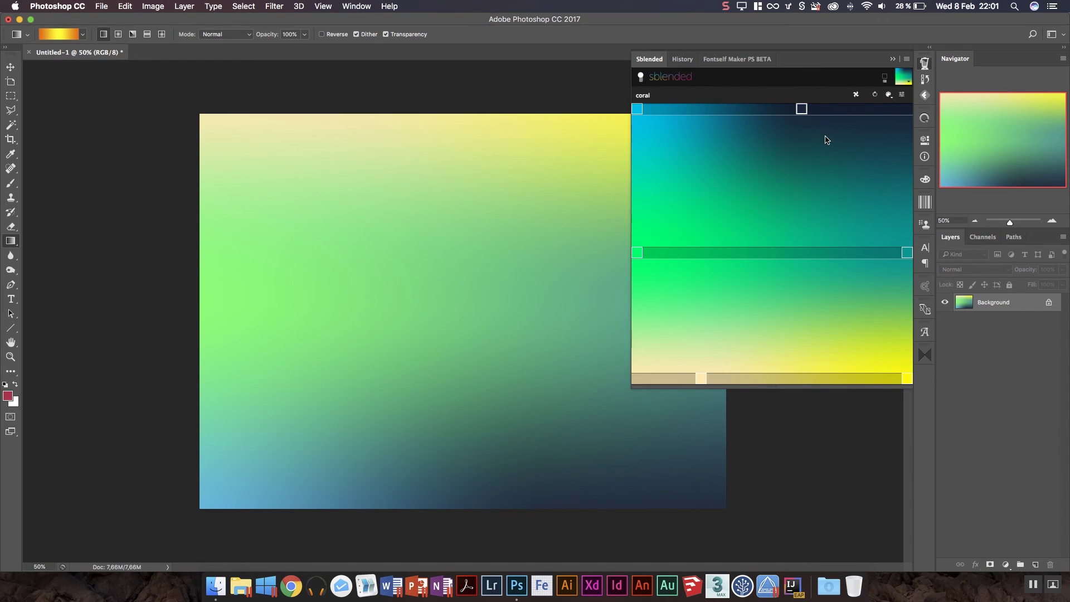